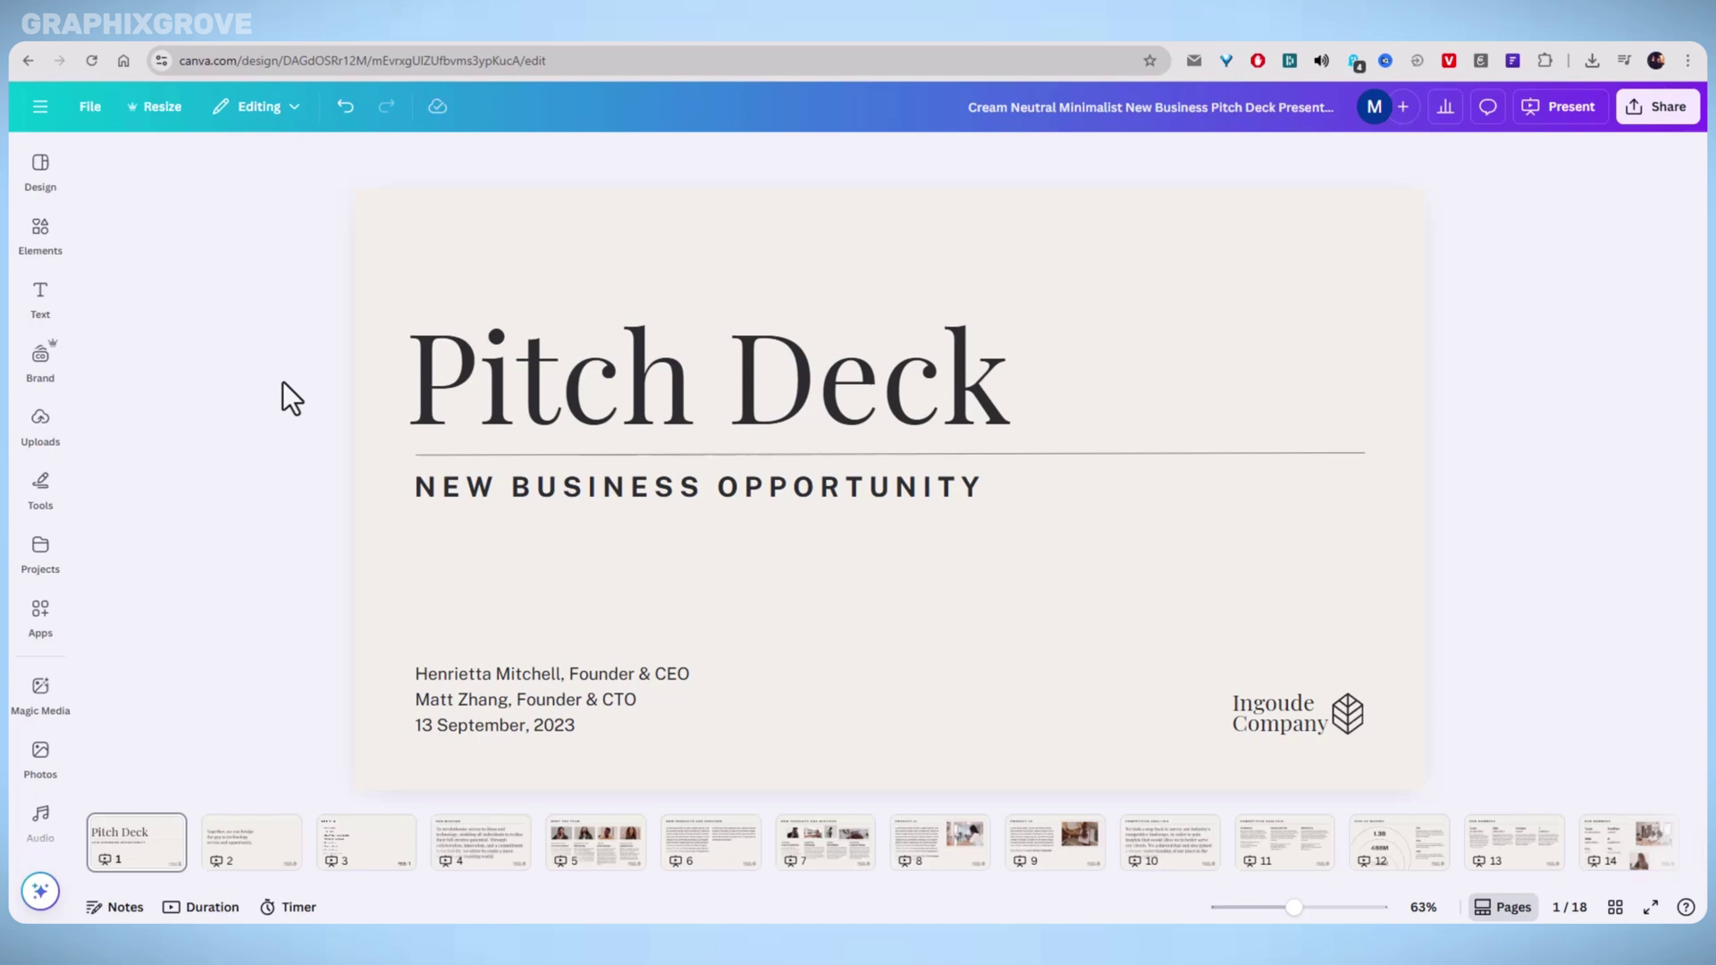
Select the large 'Pitch Deck' heading text box on the first slide.
click(370, 206)
click(536, 371)
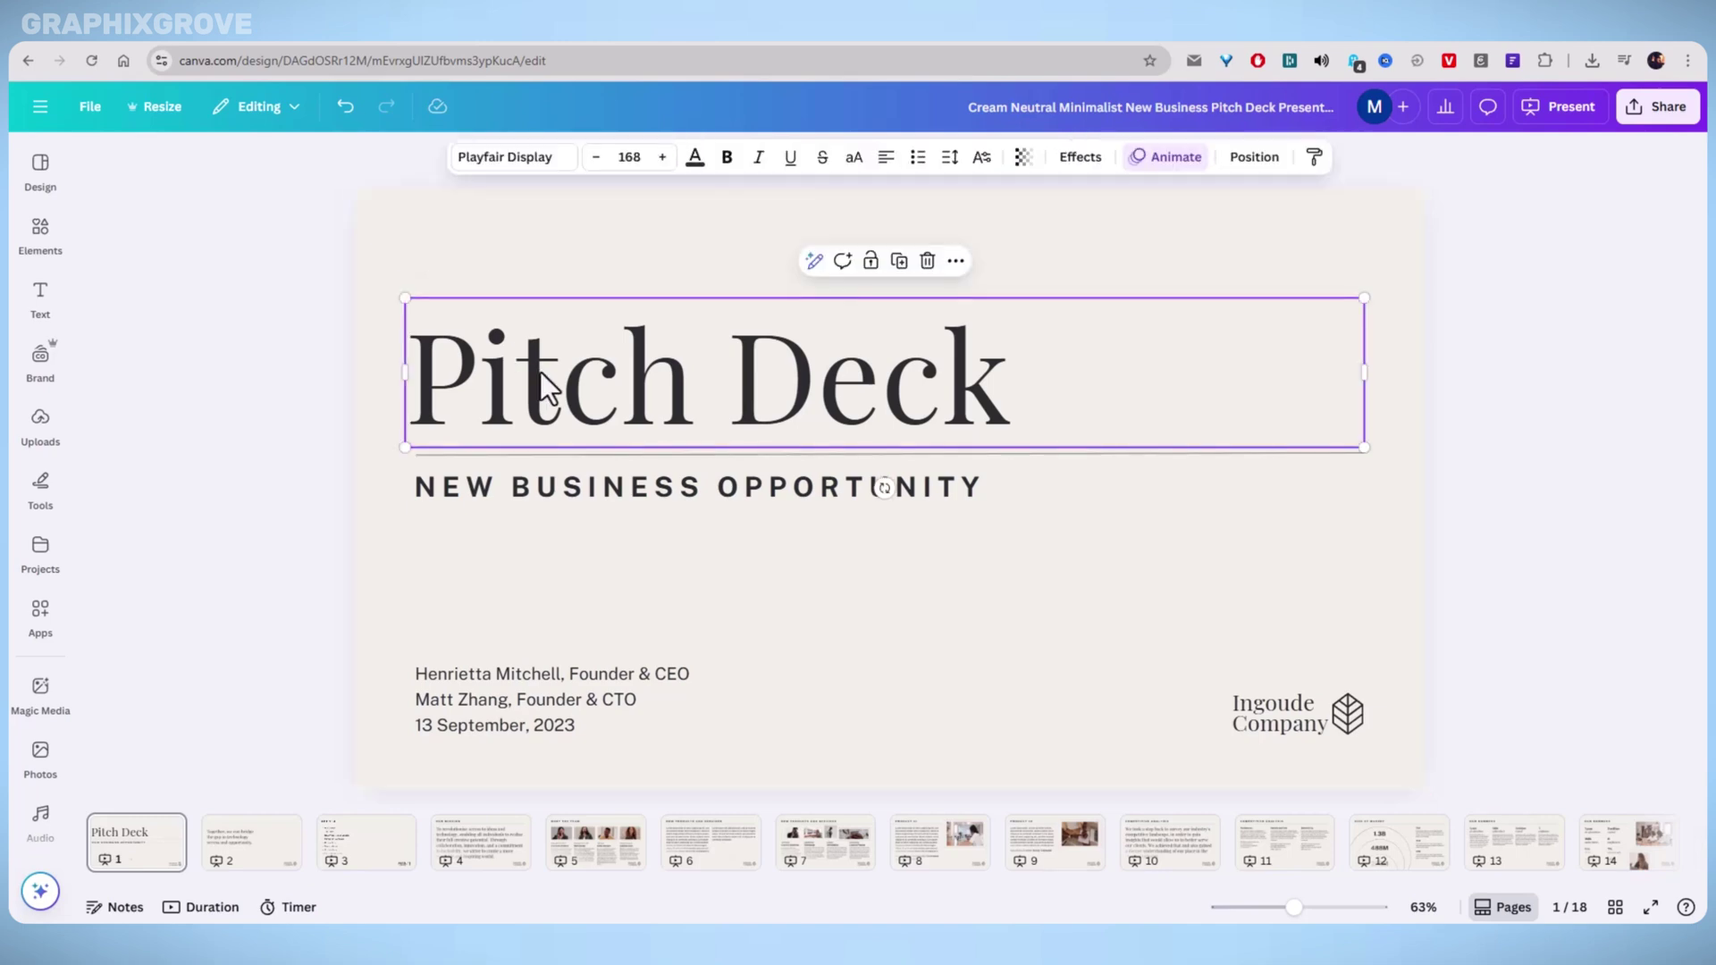
click(302, 362)
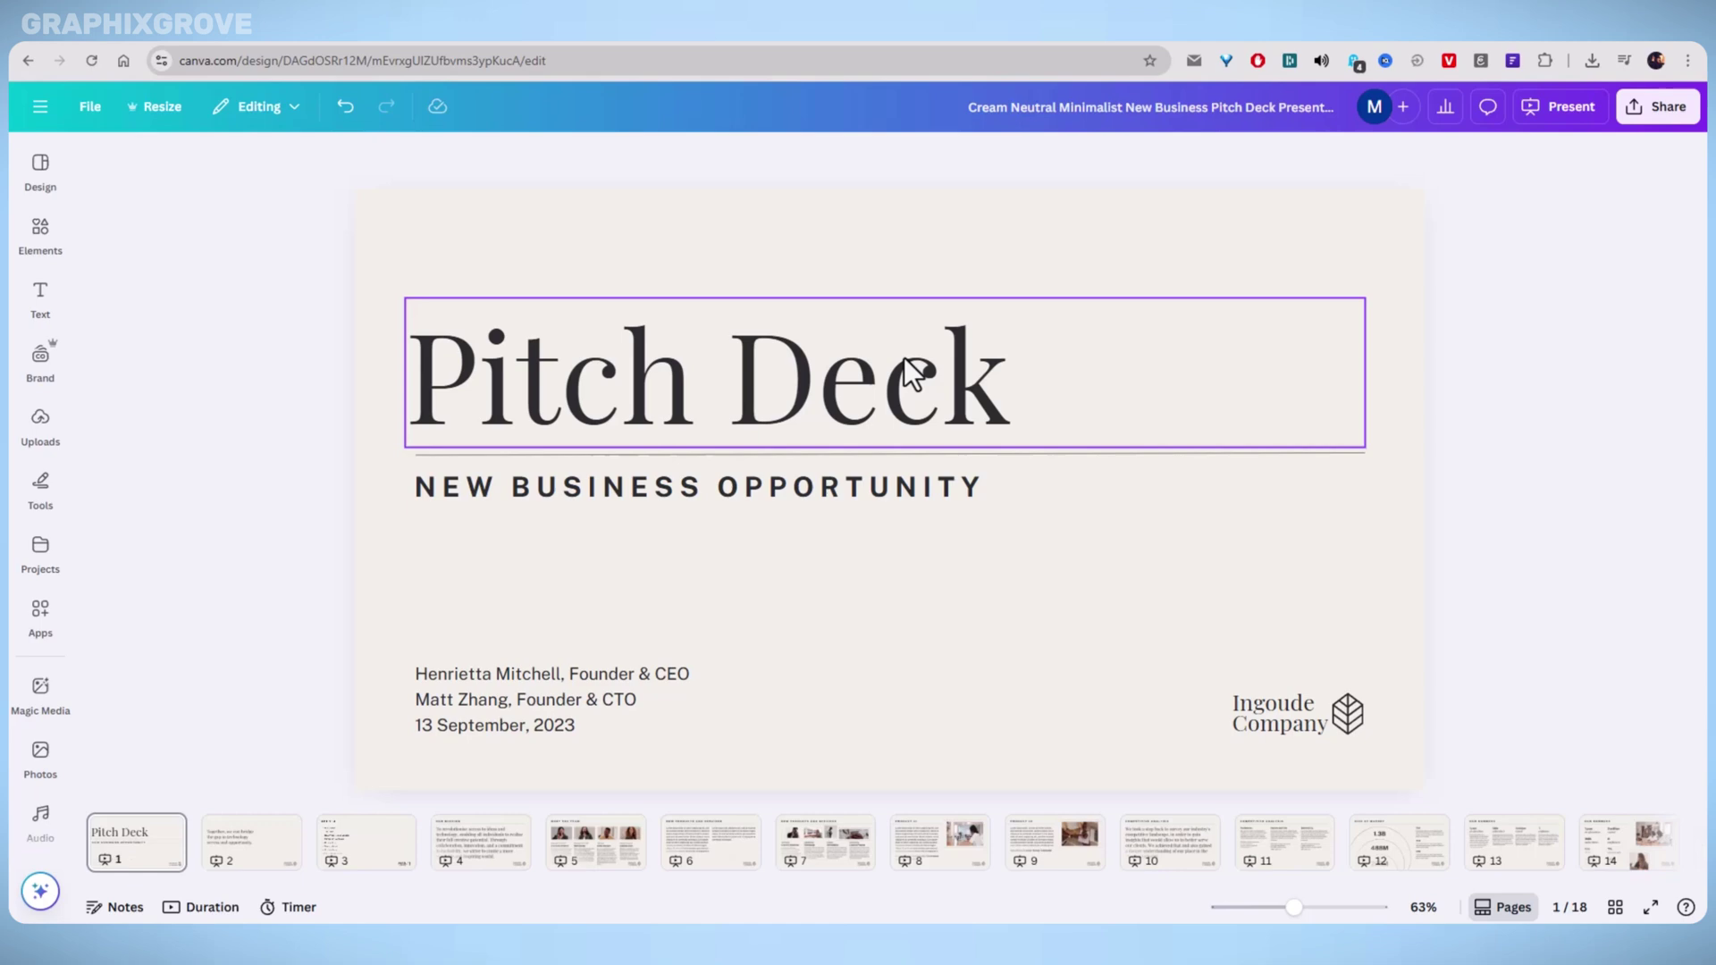
click(765, 371)
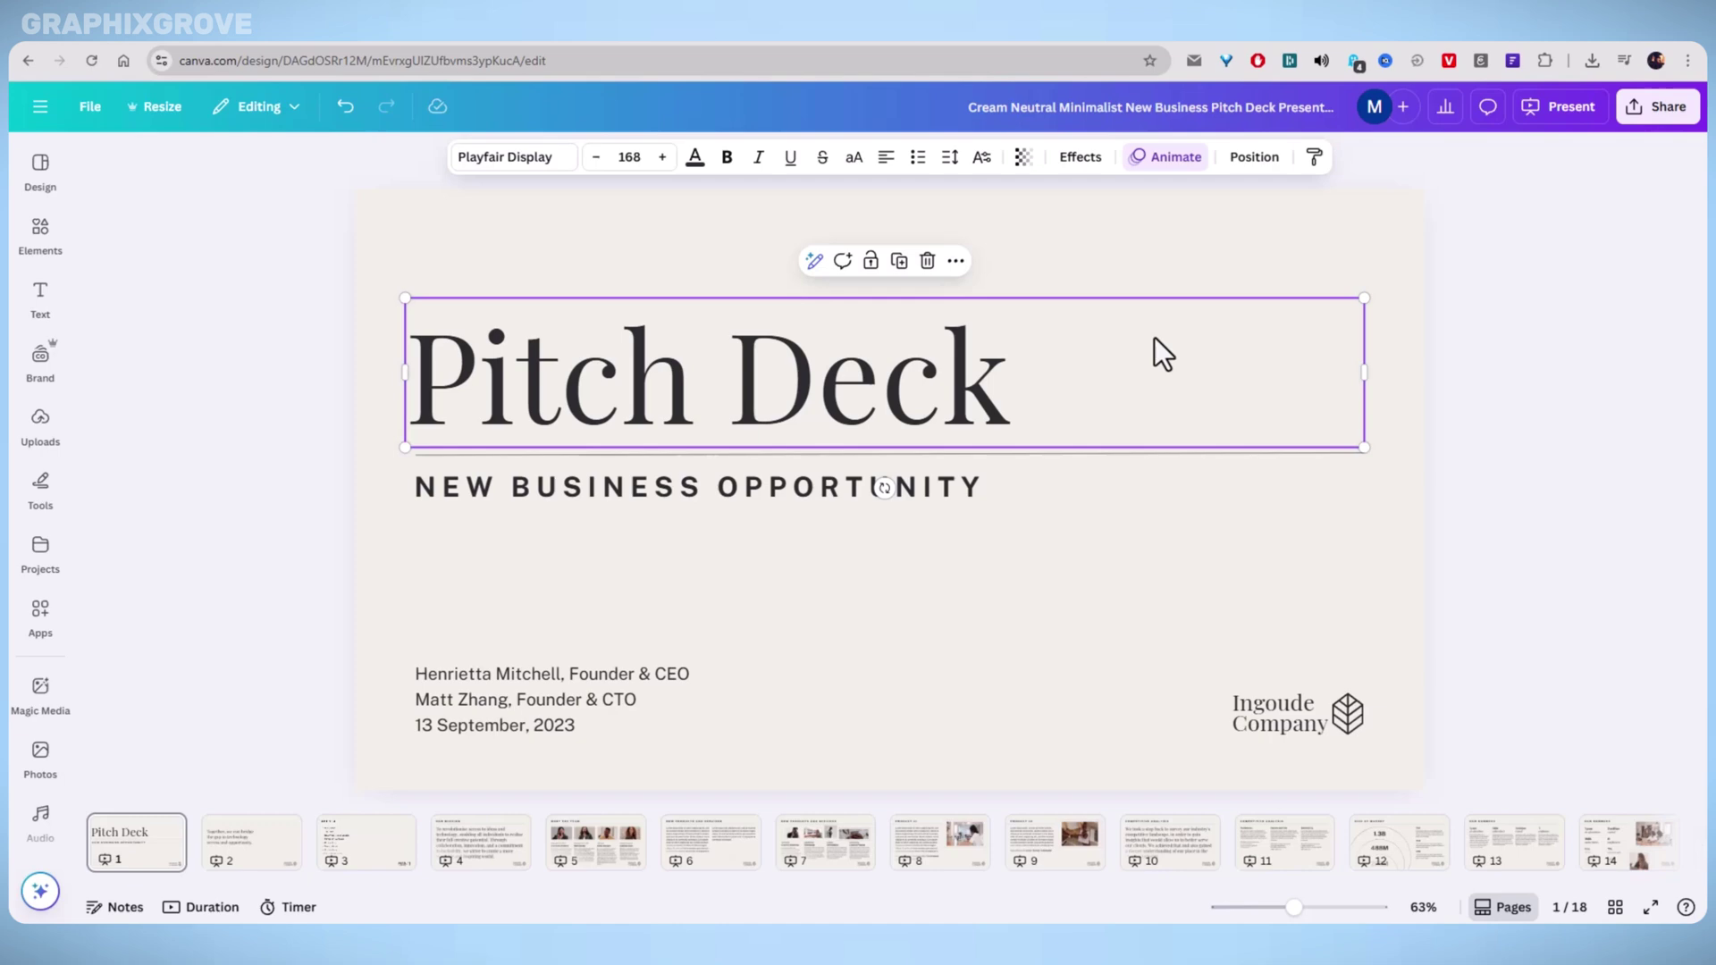
Open the title's Animate options and browse text effects like Typewriter, Burst and Clarify.
click(1168, 177)
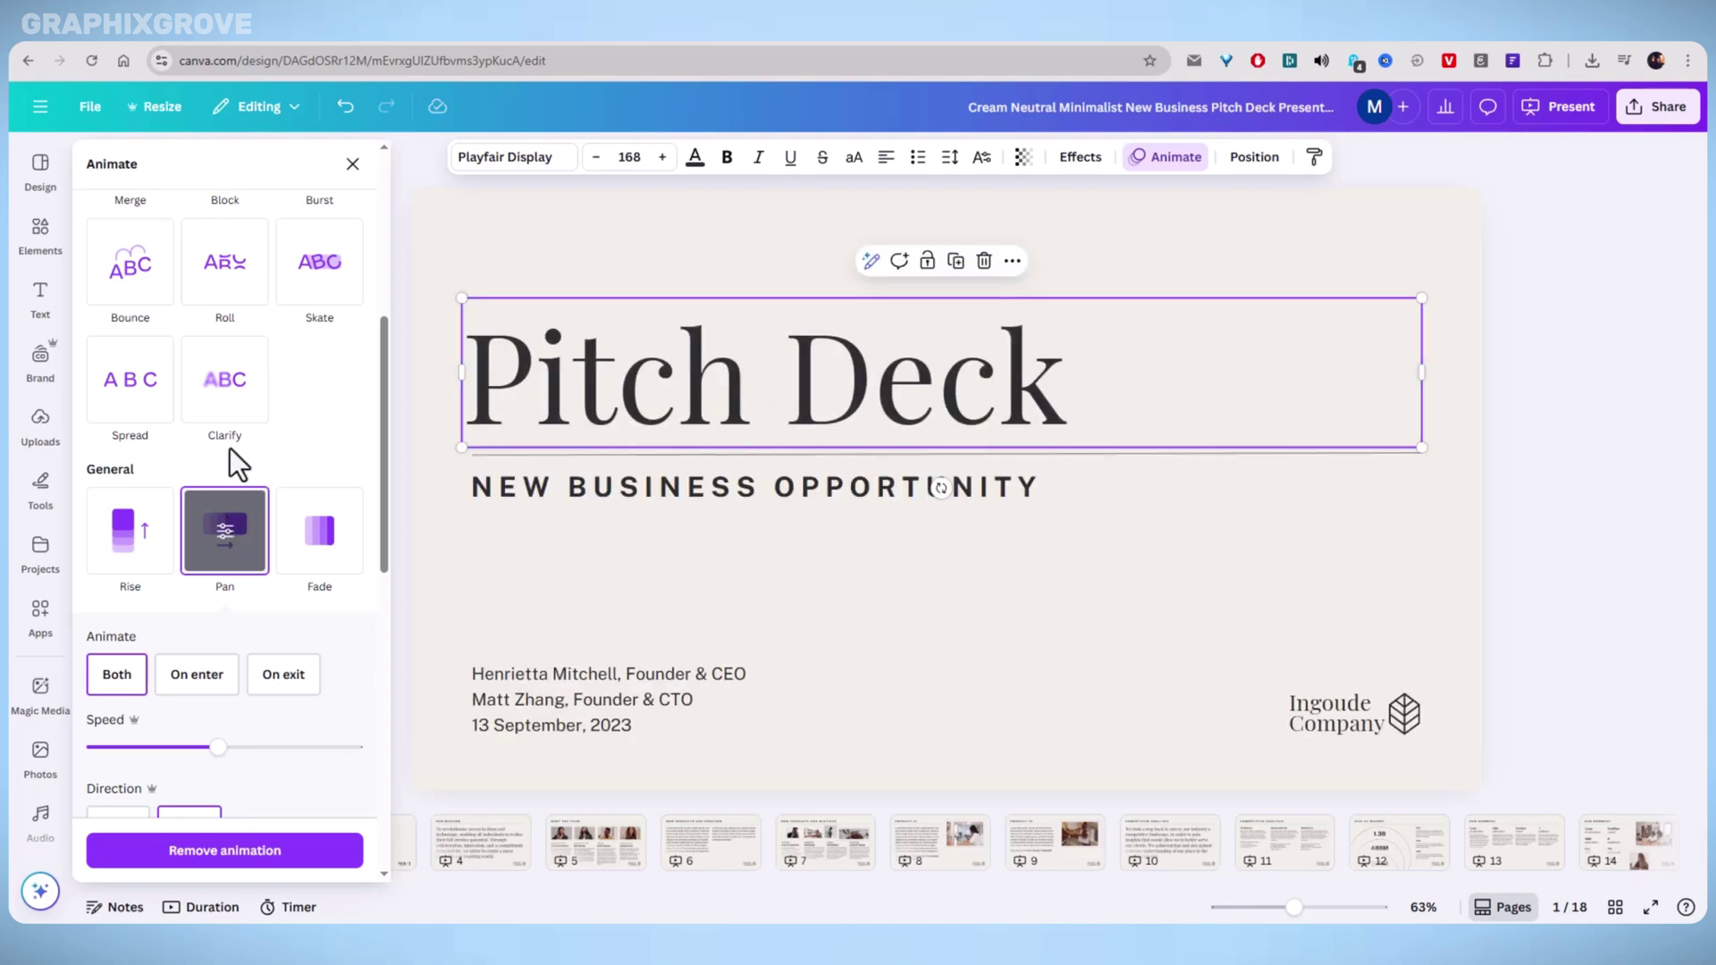
scroll(219, 501, up, 5)
scroll(210, 447, up, 1)
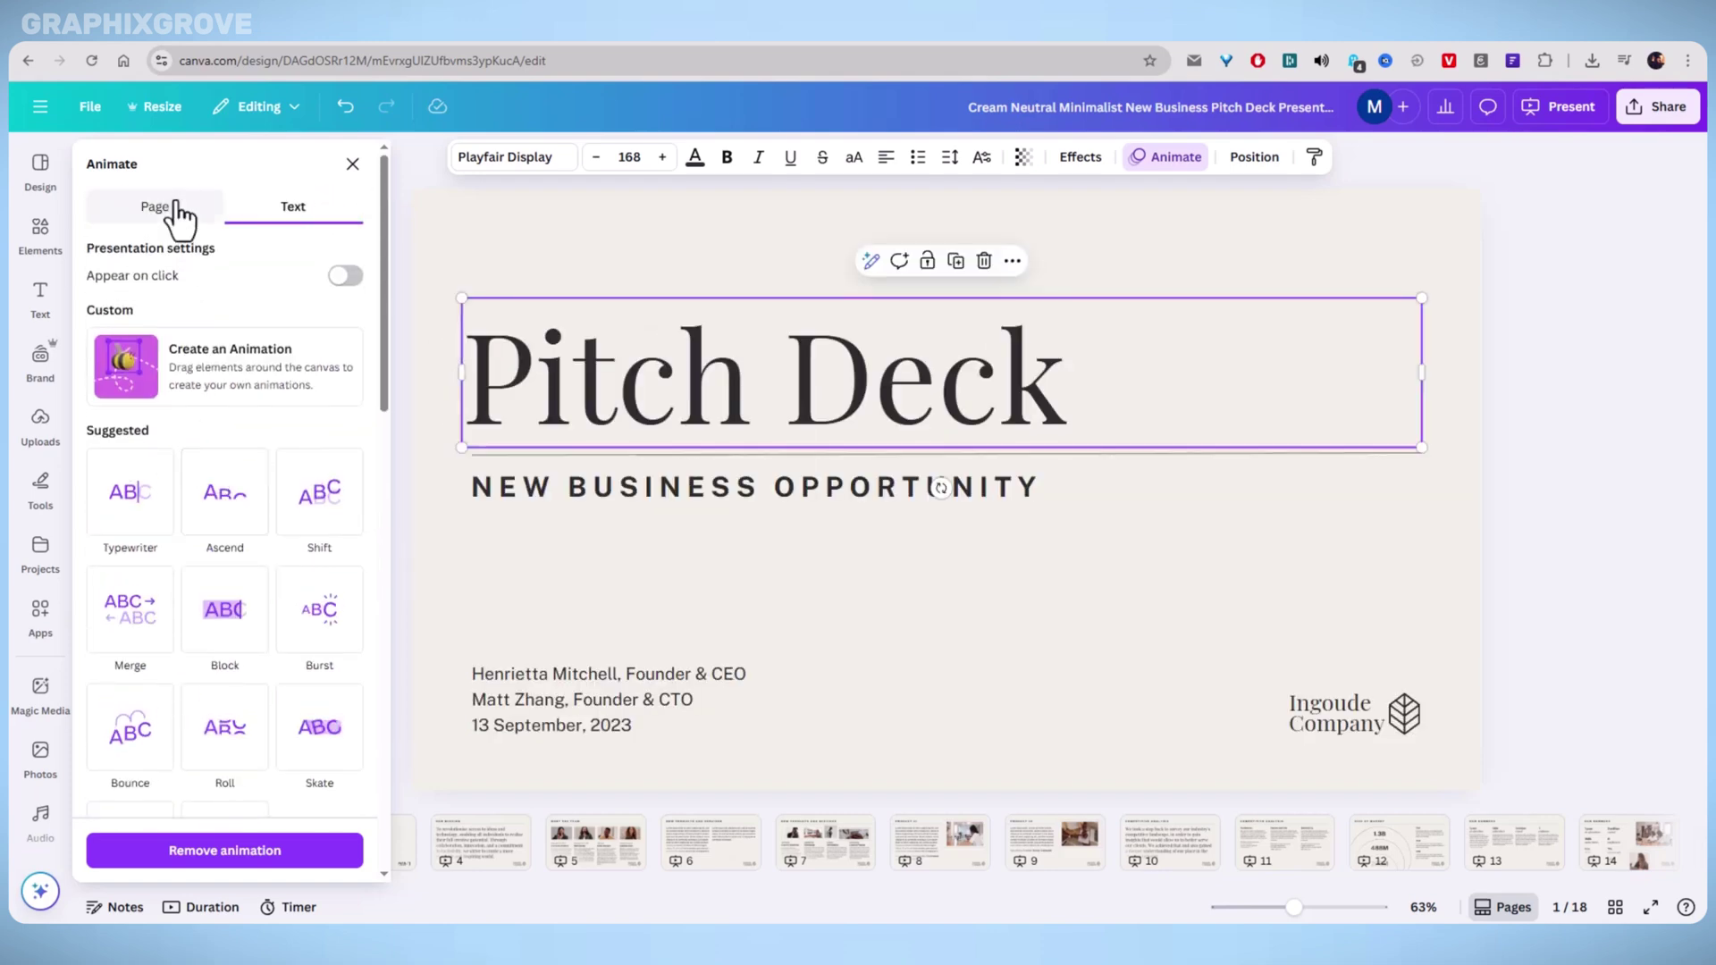
scroll(268, 465, down, 3)
scroll(239, 537, down, 2)
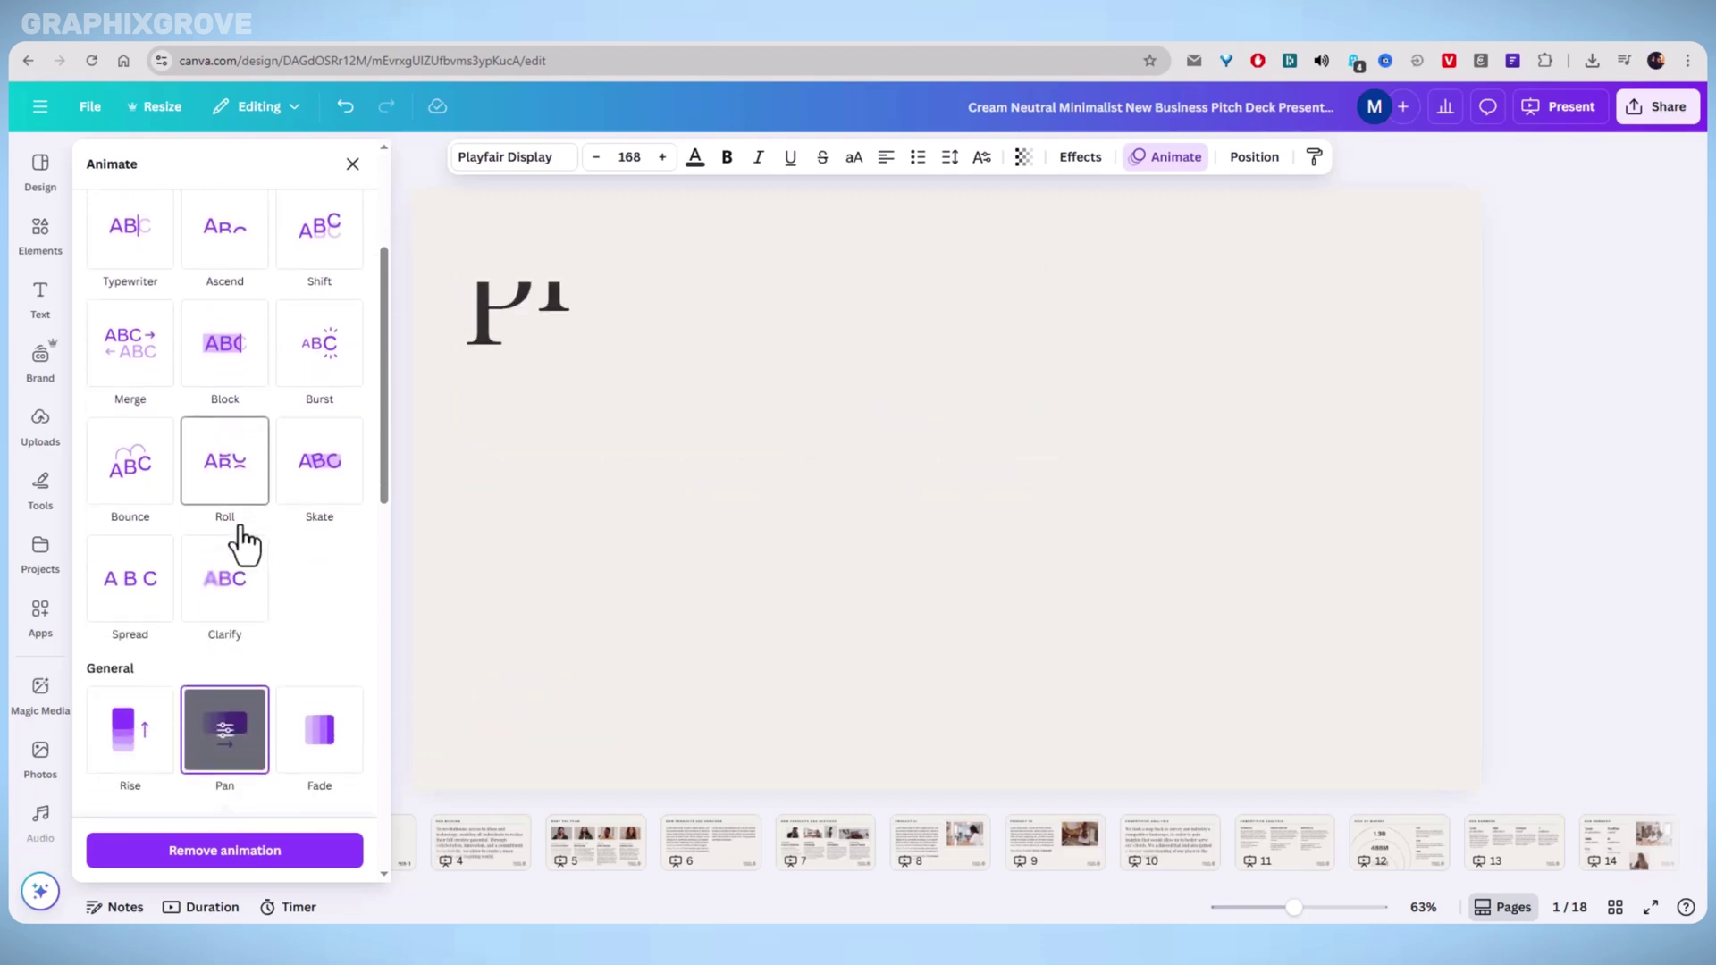
scroll(241, 536, down, 1)
scroll(241, 536, up, 3)
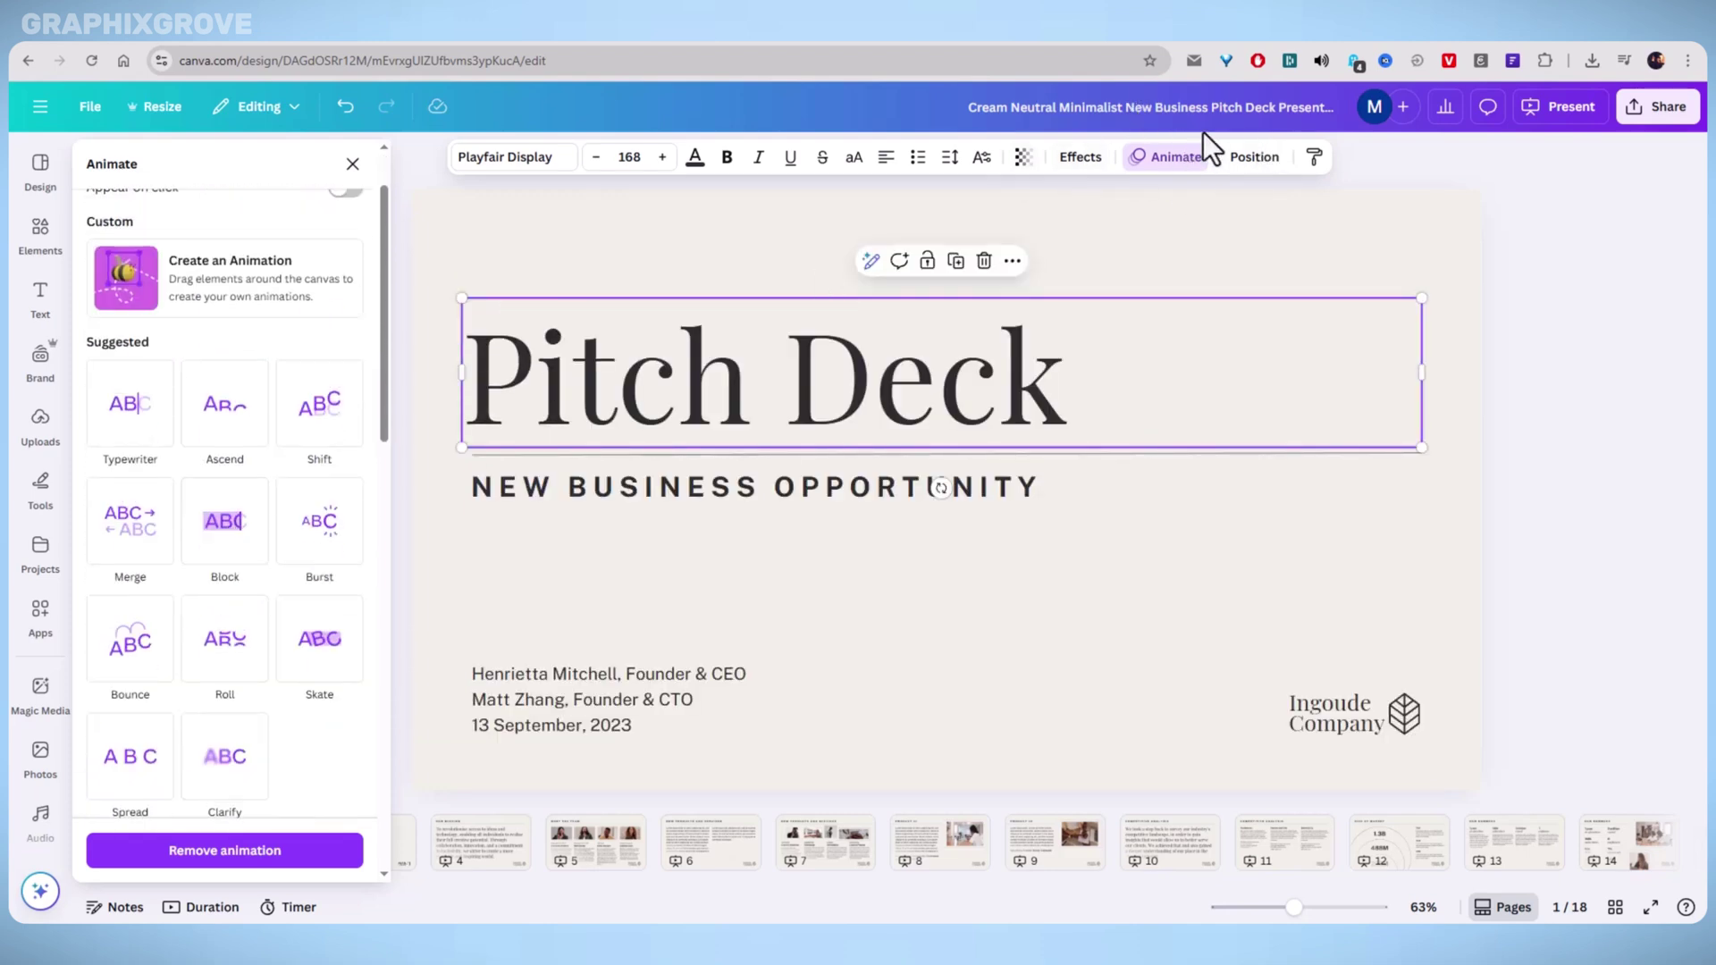
scroll(248, 403, up, 1)
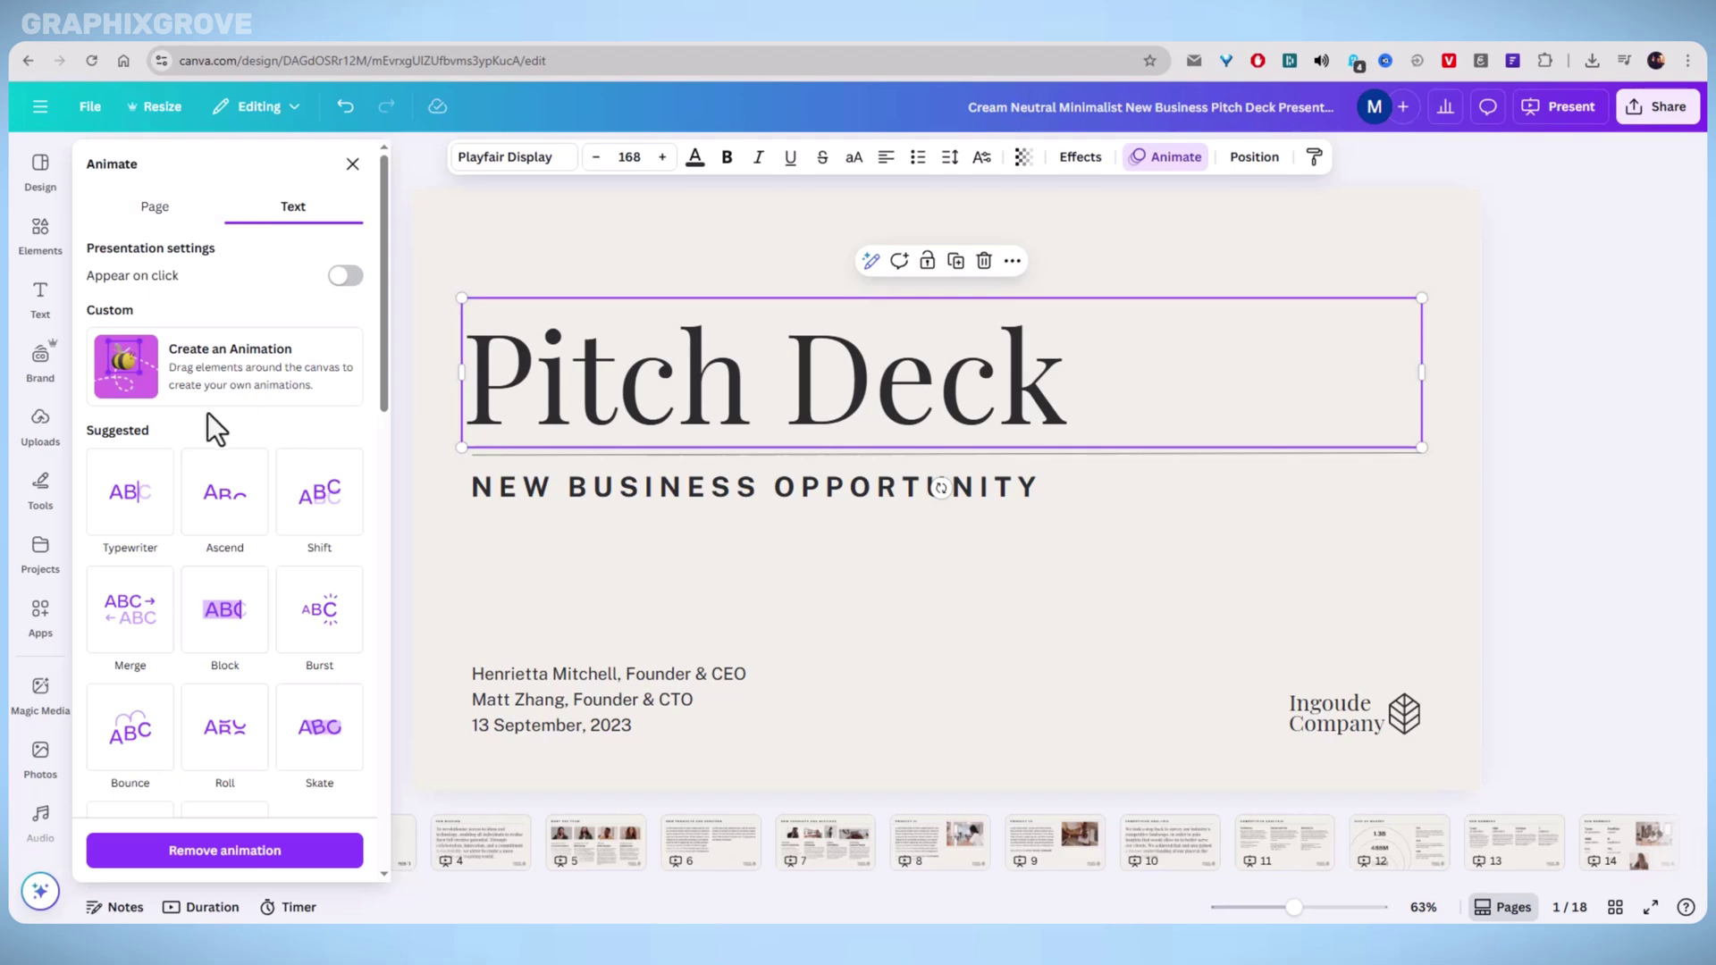
scroll(286, 414, down, 5)
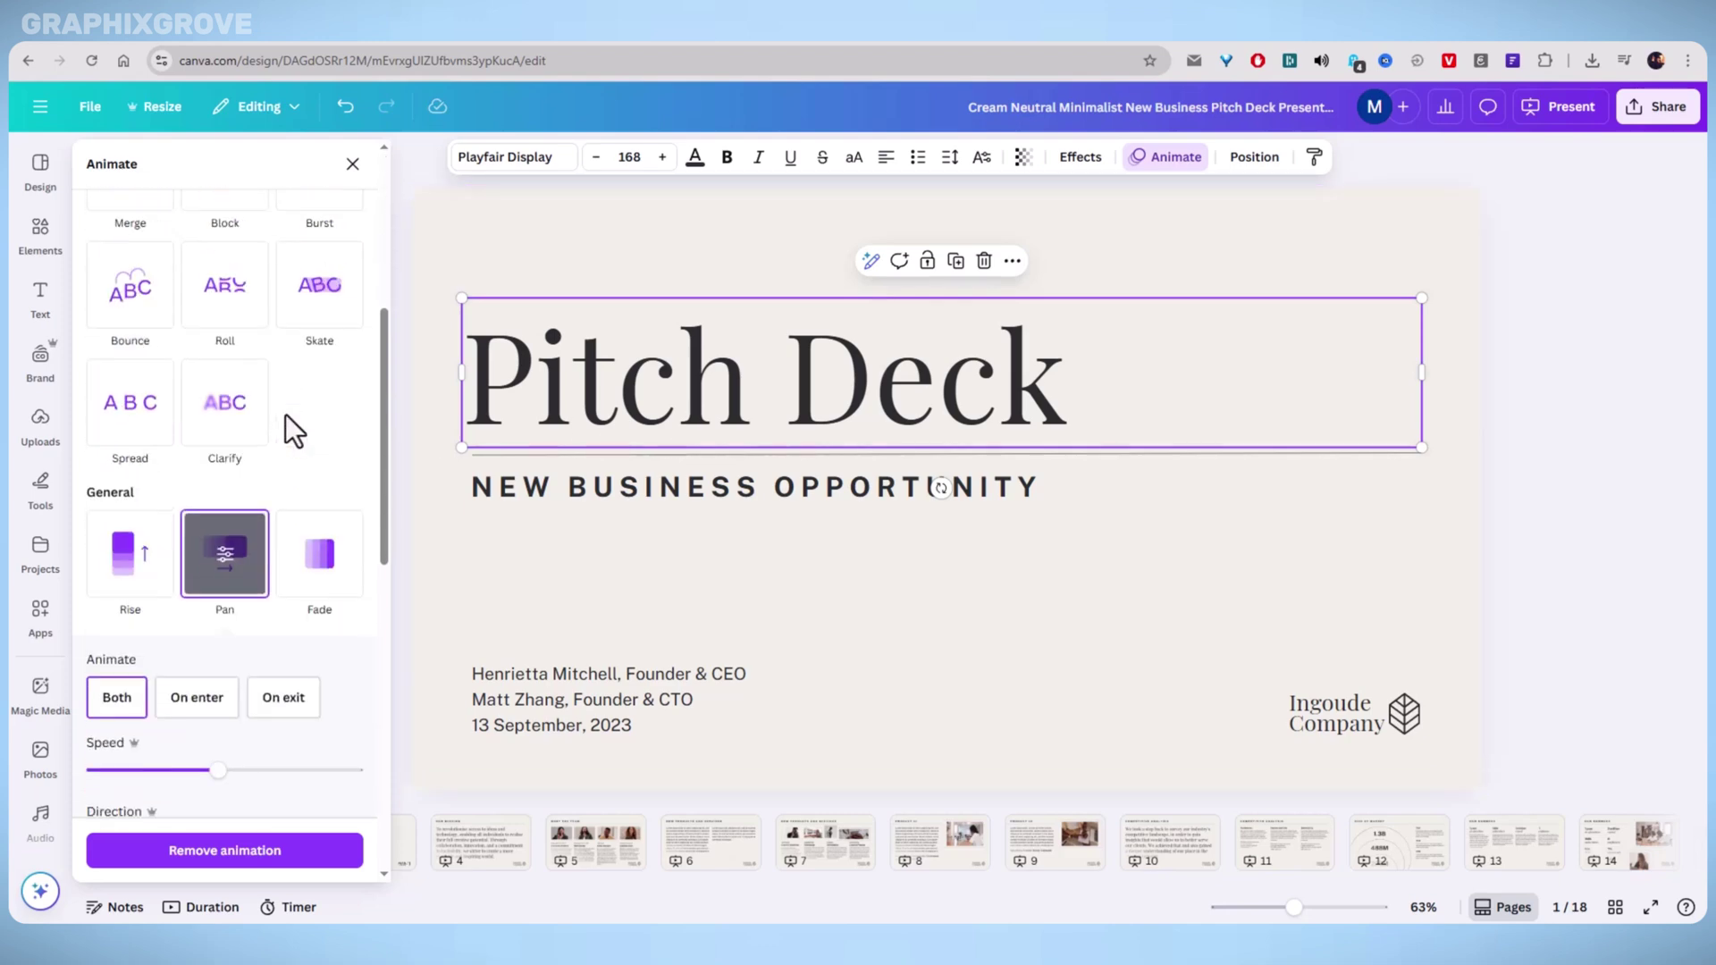
scroll(286, 415, down, 1)
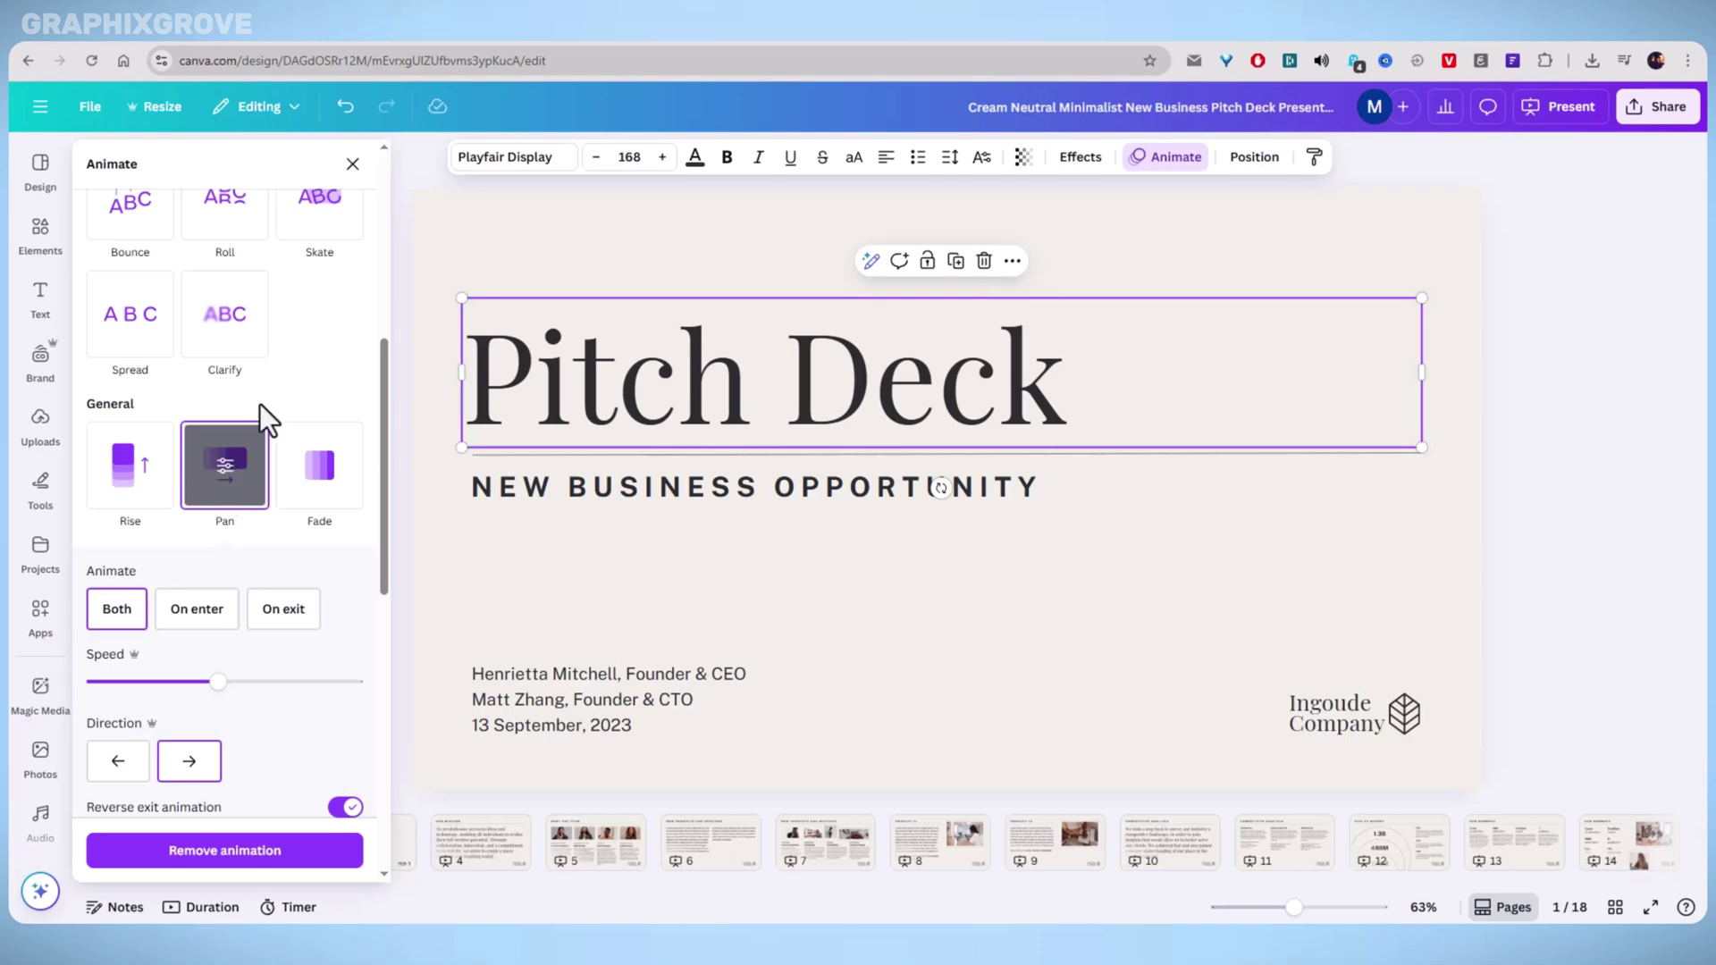
scroll(201, 648, down, 2)
scroll(232, 617, down, 1)
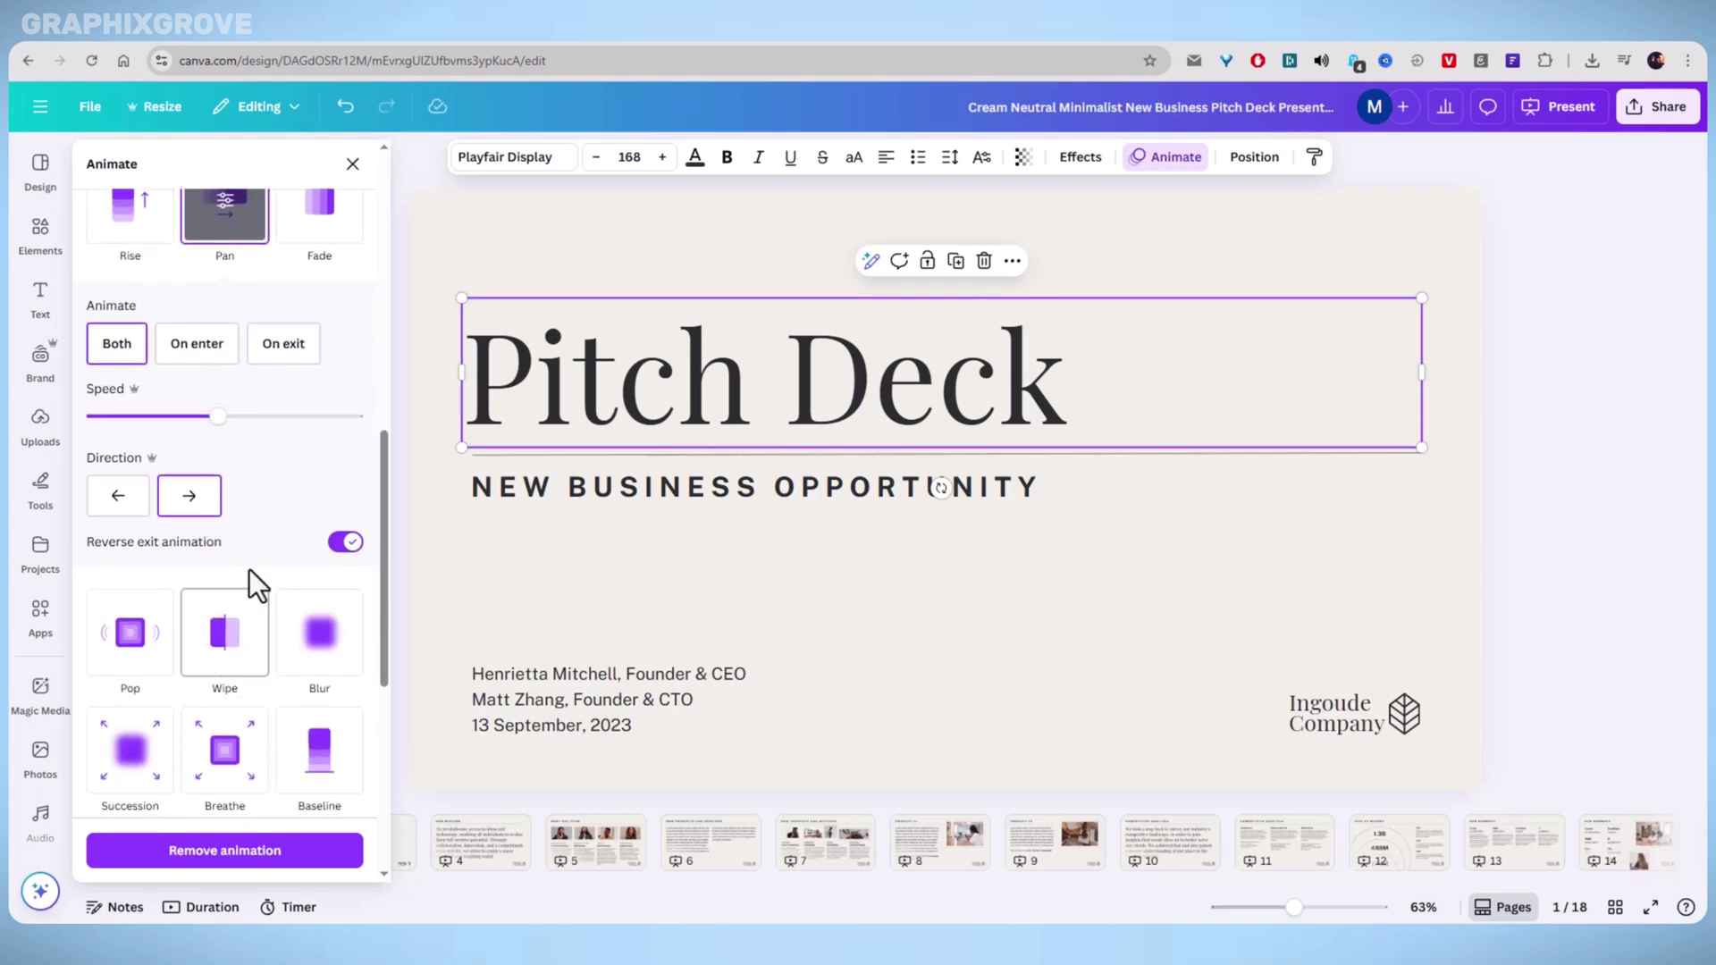
scroll(264, 572, down, 1)
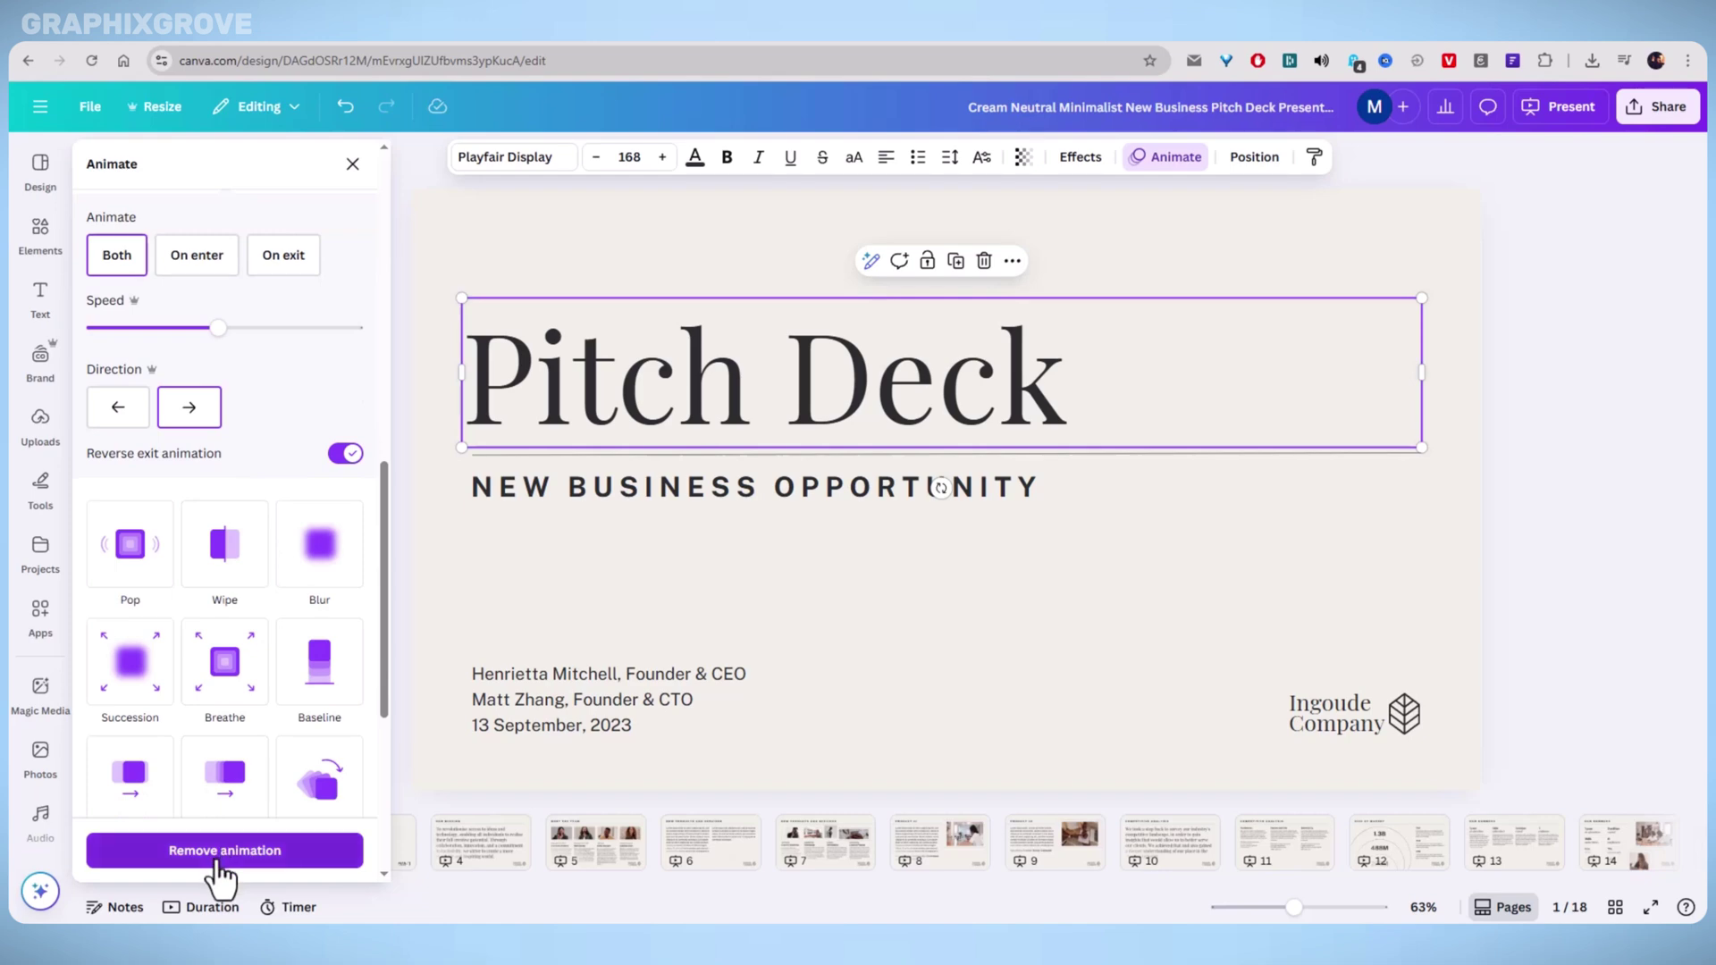
scroll(223, 858, down, 3)
scroll(250, 697, up, 2)
scroll(268, 652, up, 4)
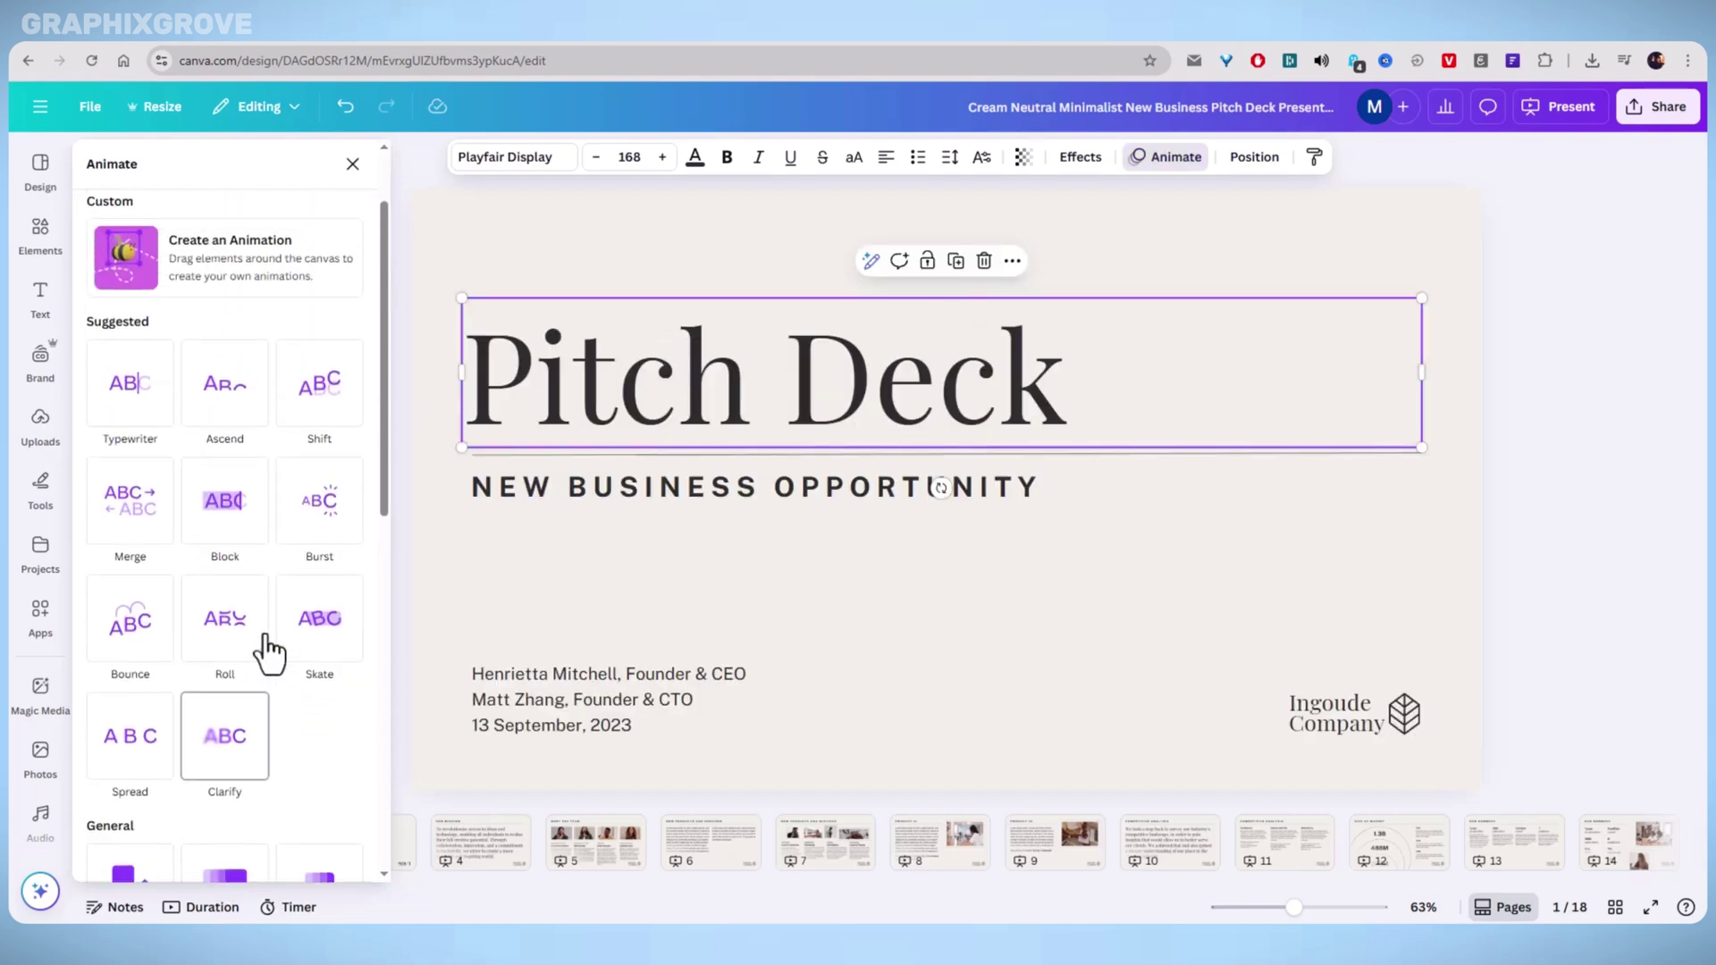
scroll(268, 653, up, 1)
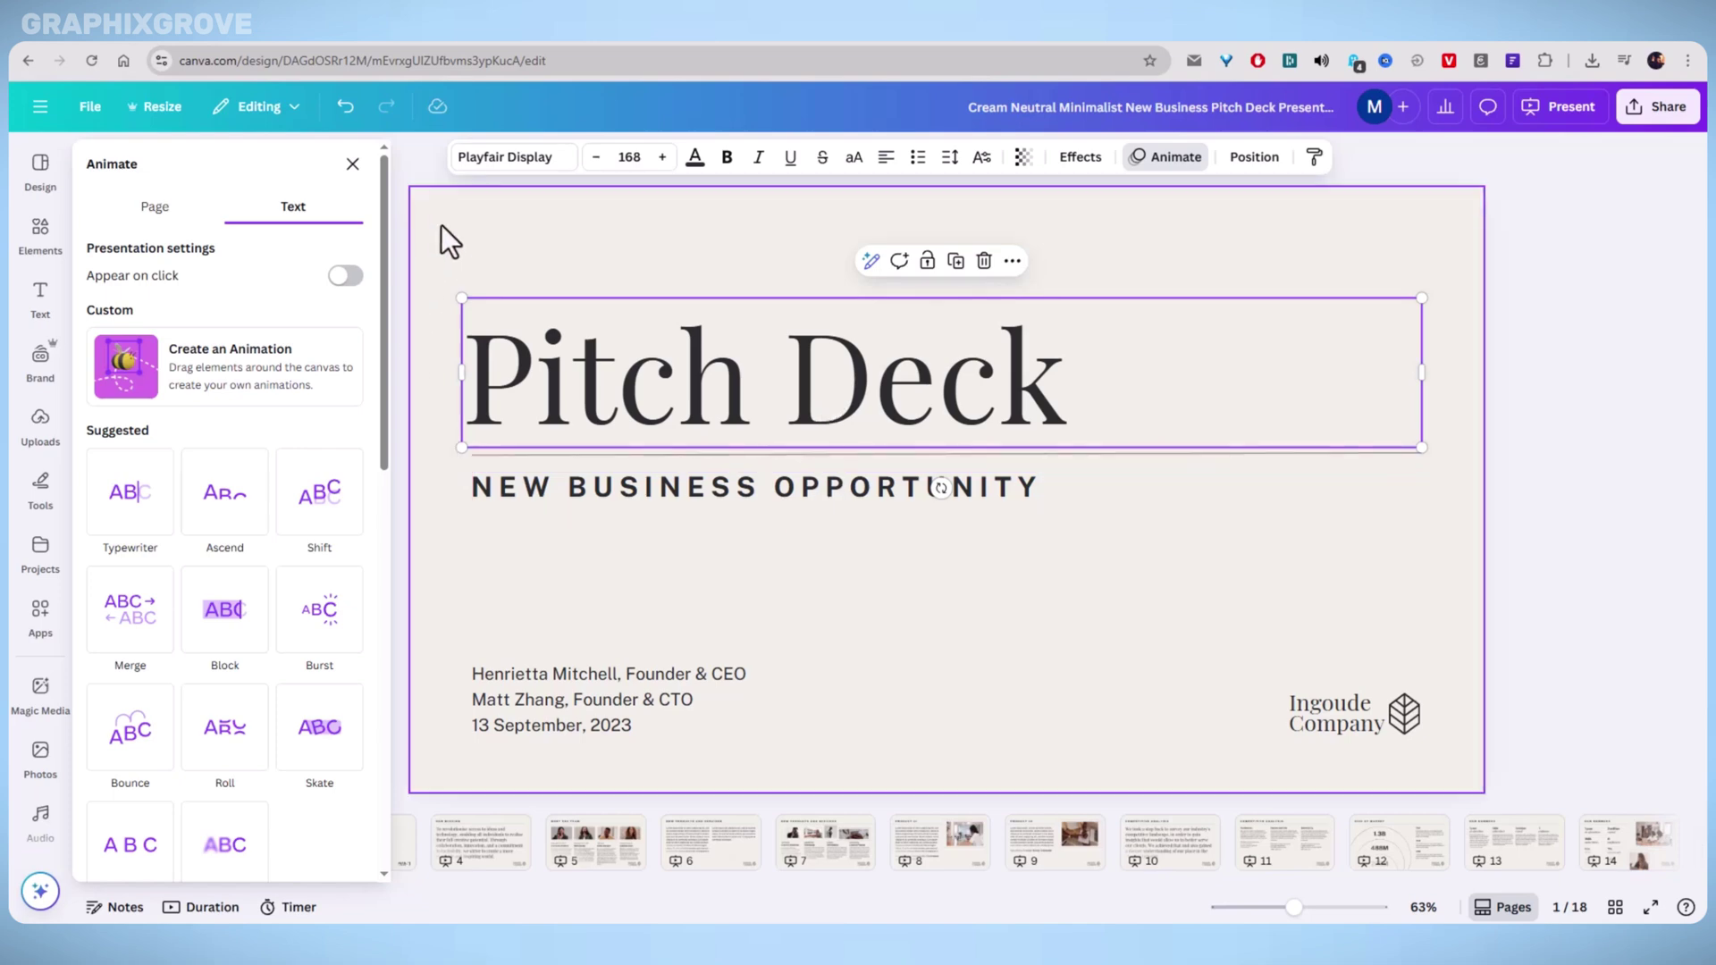
scroll(304, 612, down, 4)
scroll(304, 612, down, 2)
scroll(304, 612, up, 6)
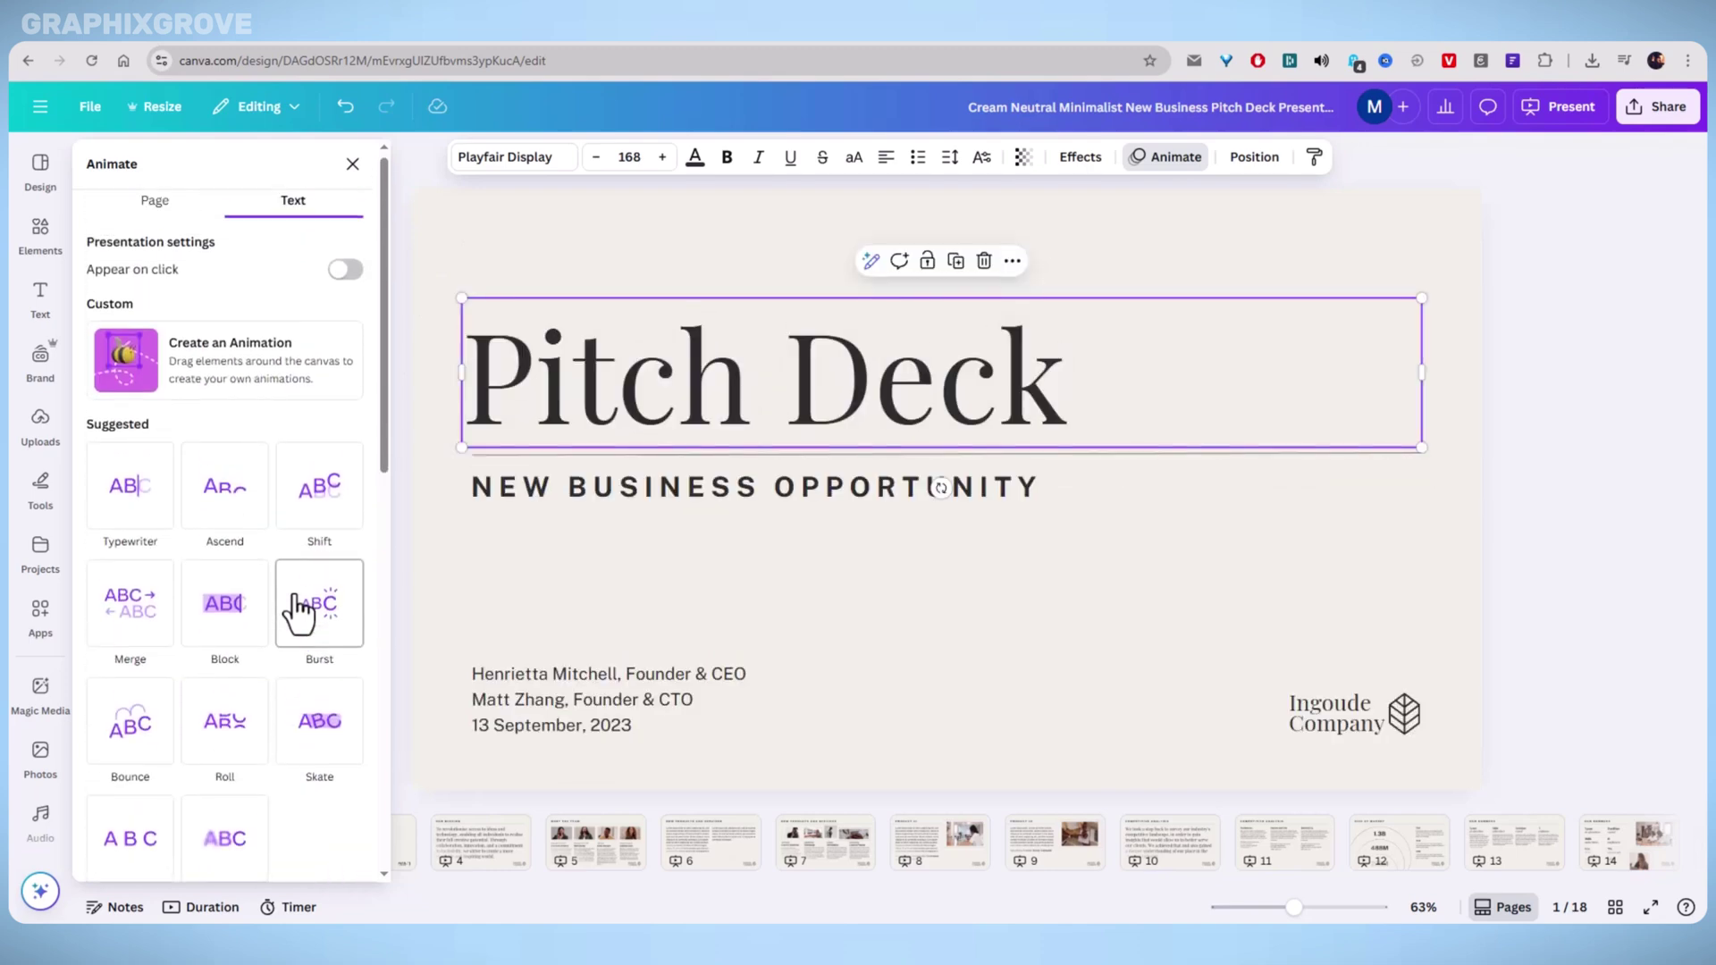
scroll(298, 610, down, 5)
scroll(298, 599, up, 6)
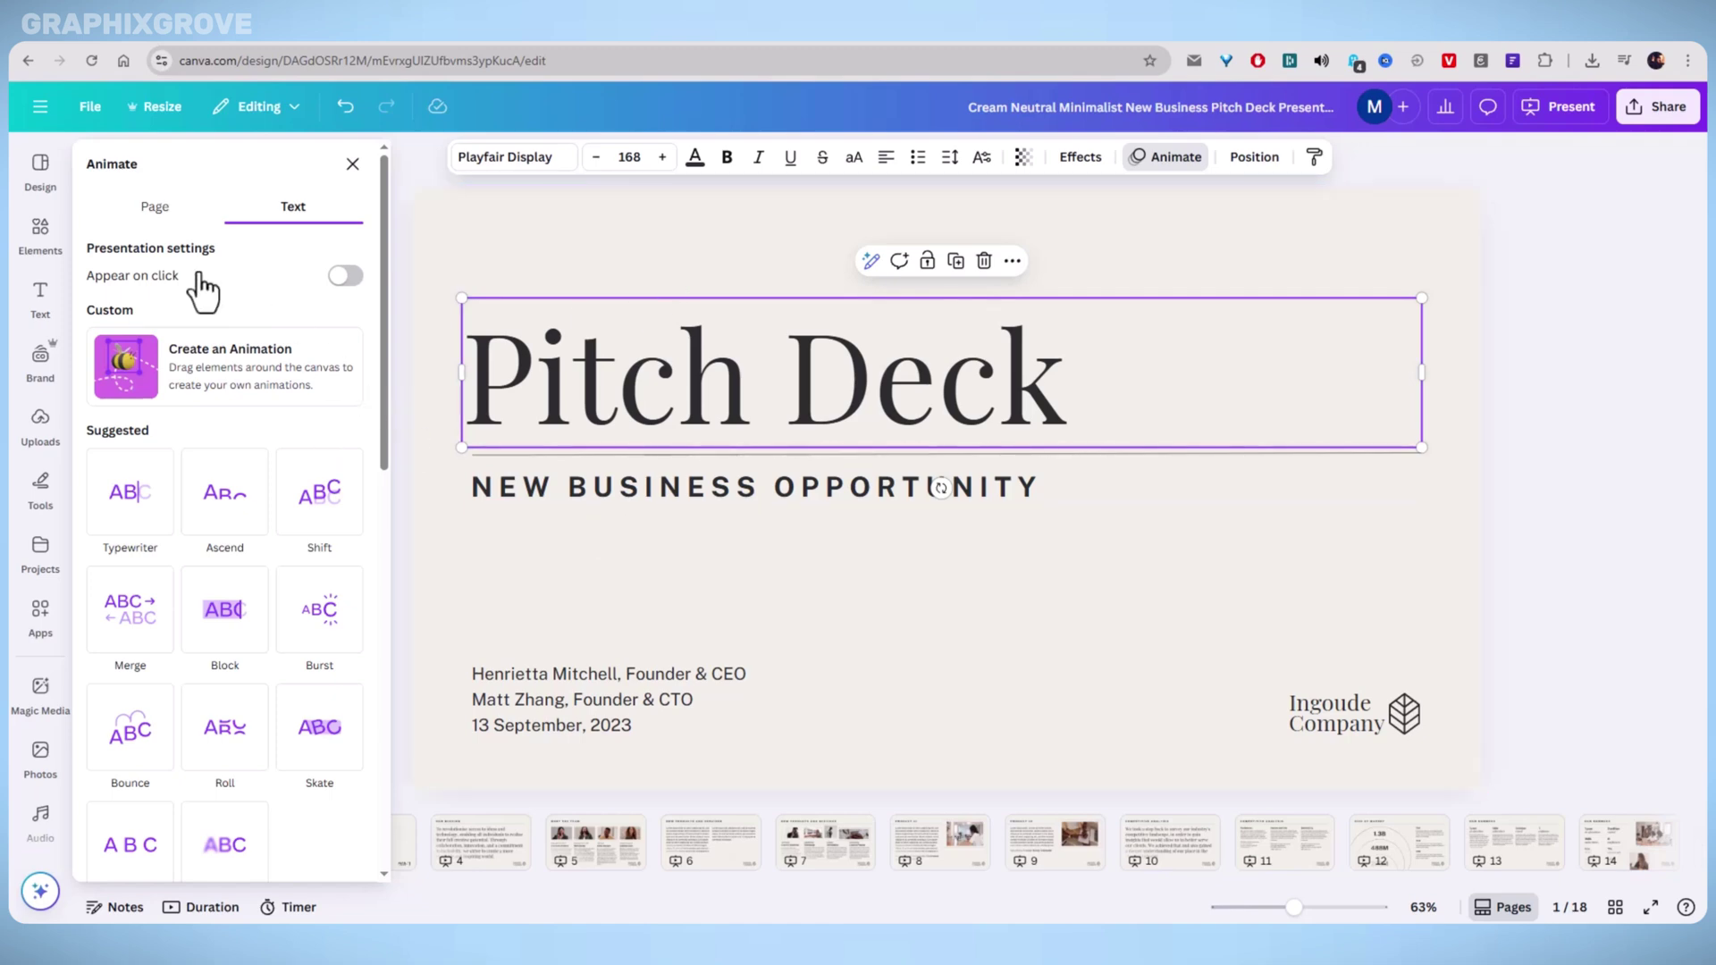
Remove all animations from the first slide under Page settings, then close the panel.
click(106, 213)
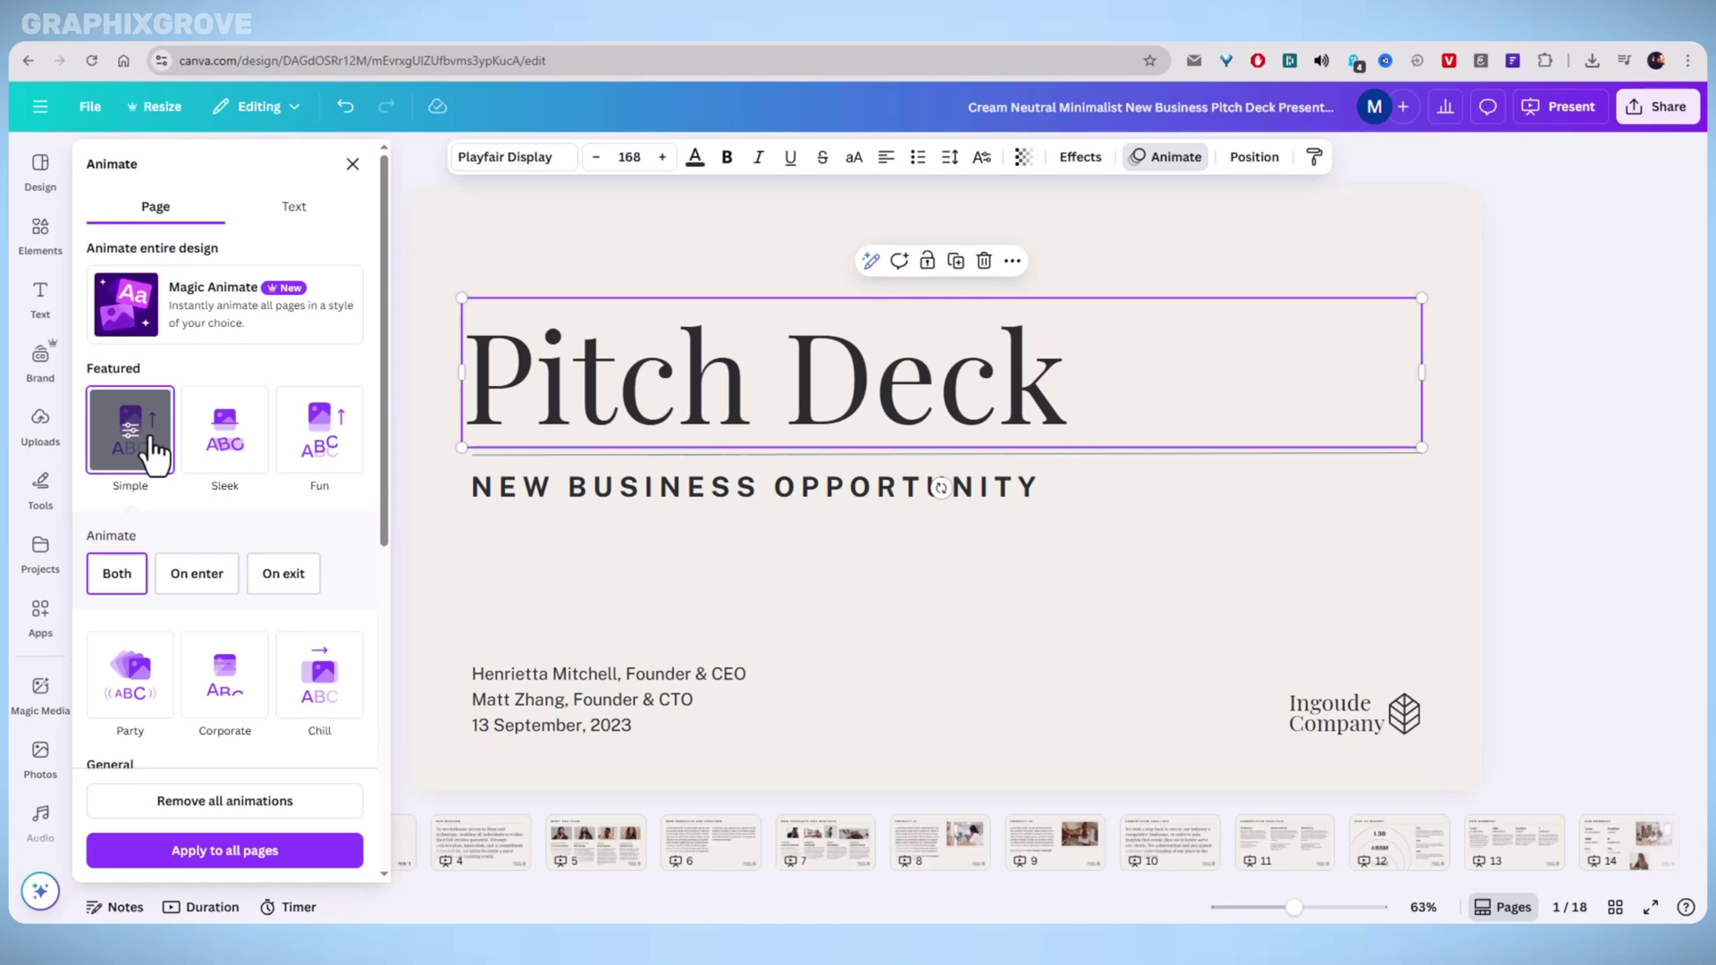
scroll(222, 780, down, 2)
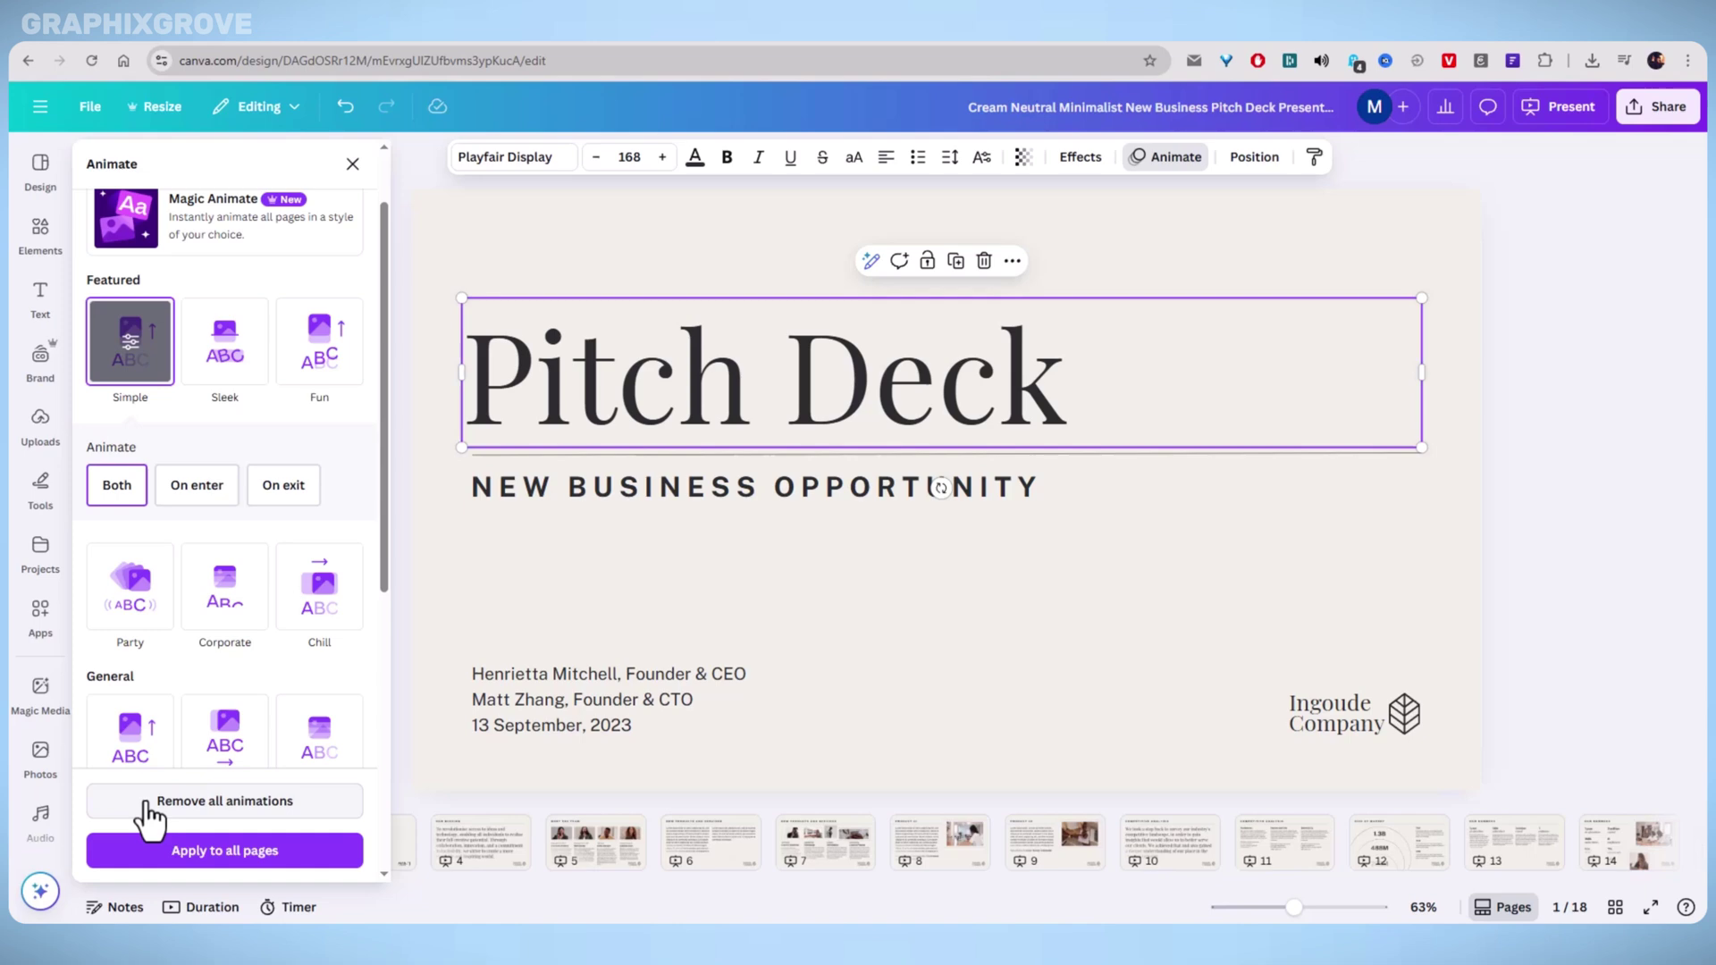
click(159, 802)
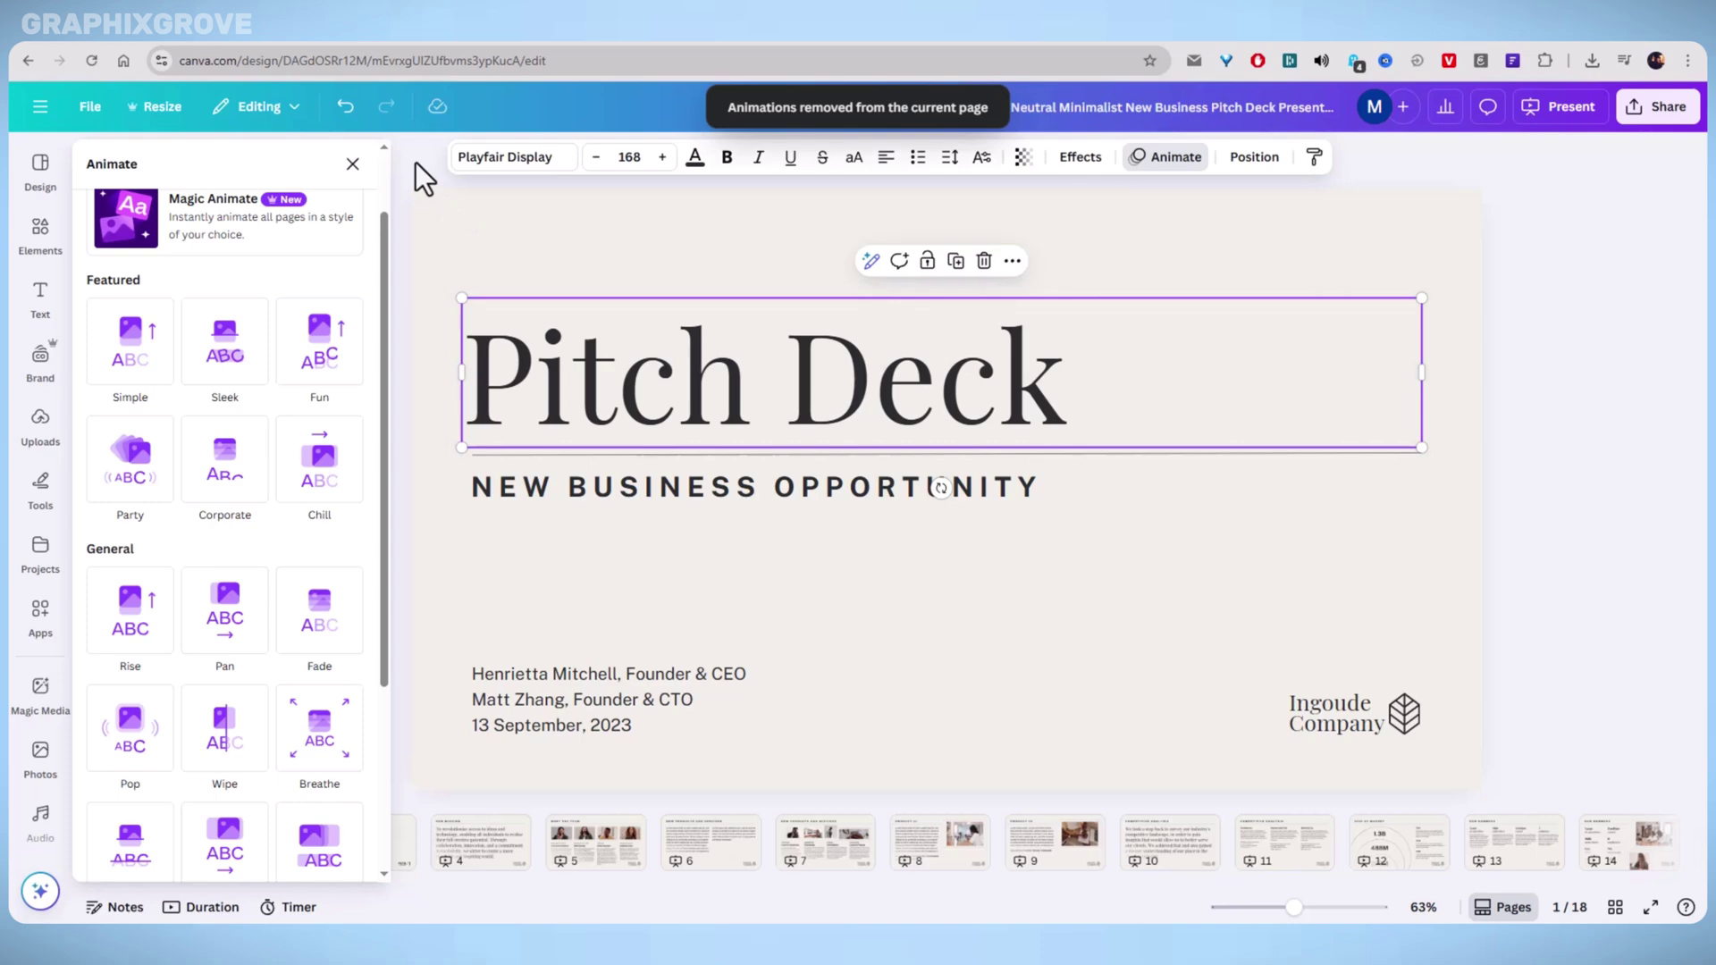
key(Escape)
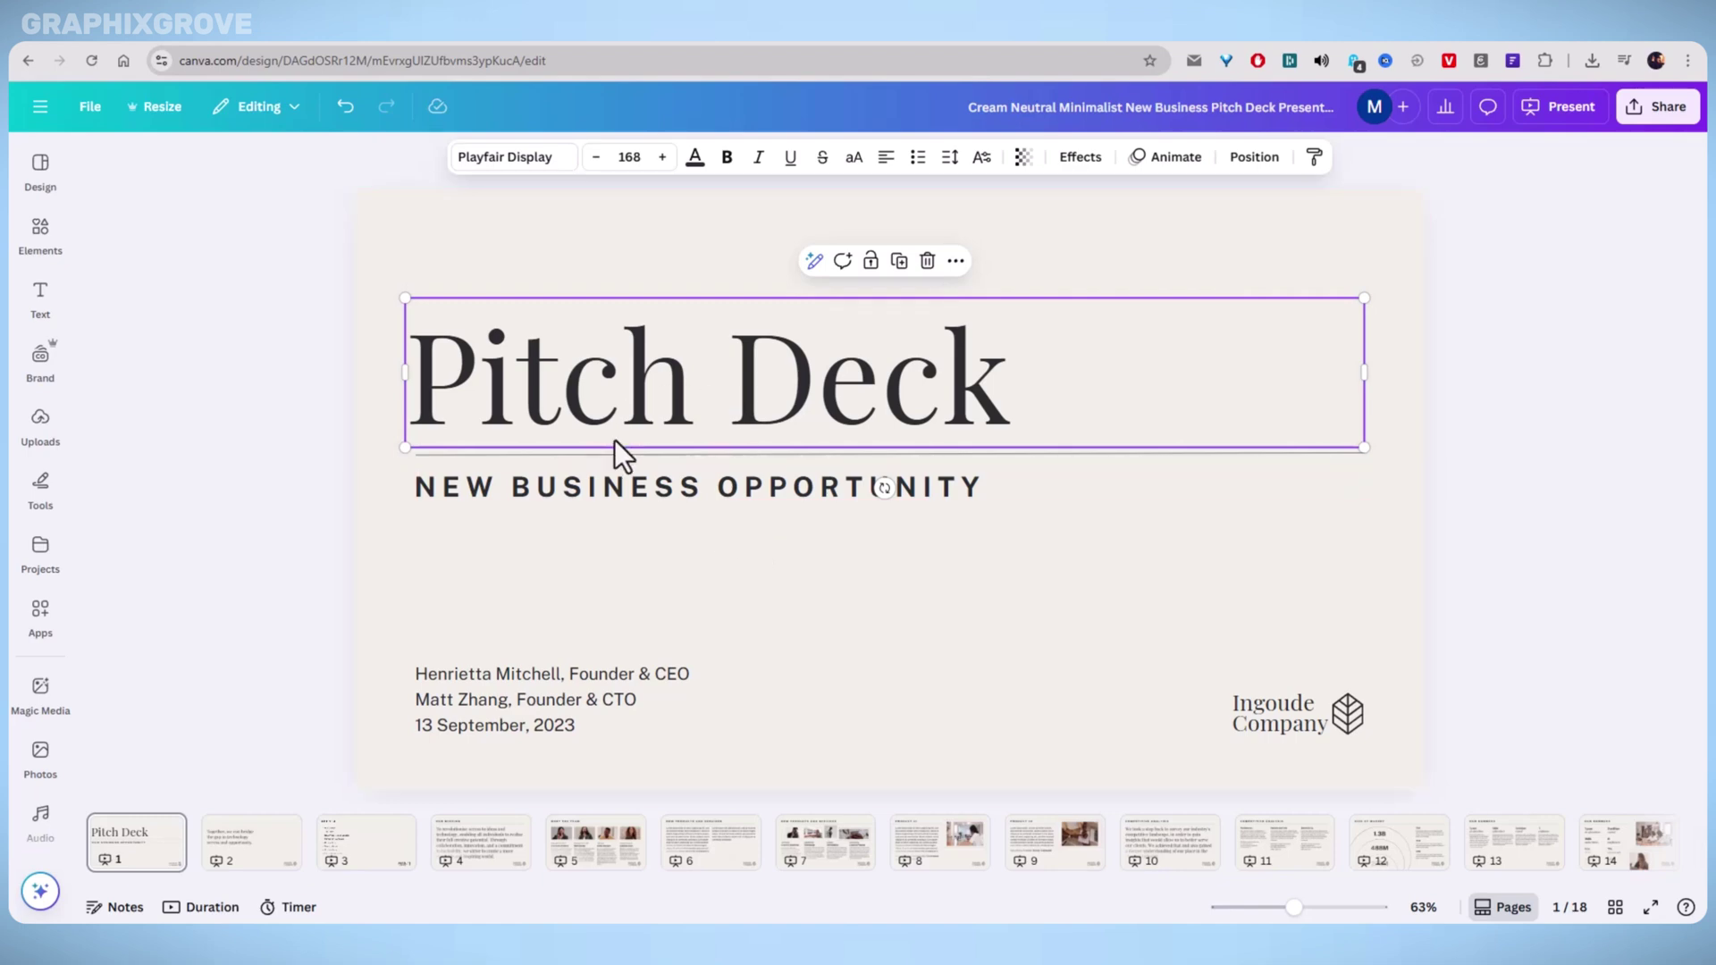
double_click(631, 378)
click(681, 486)
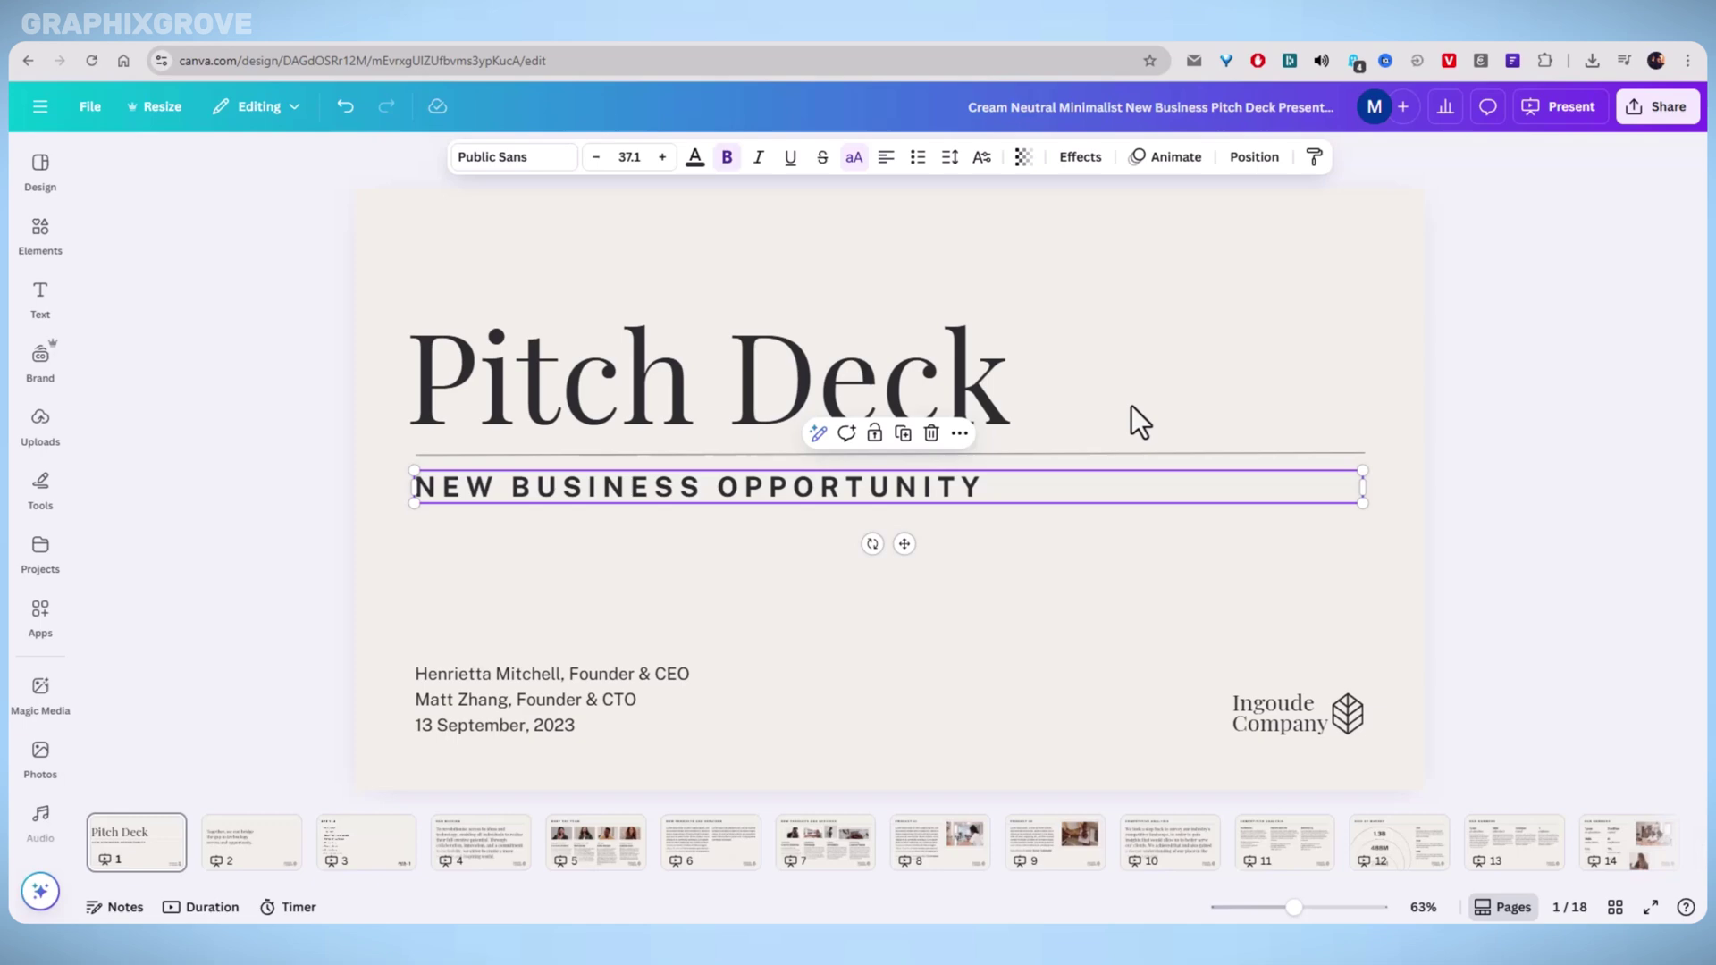
click(1169, 158)
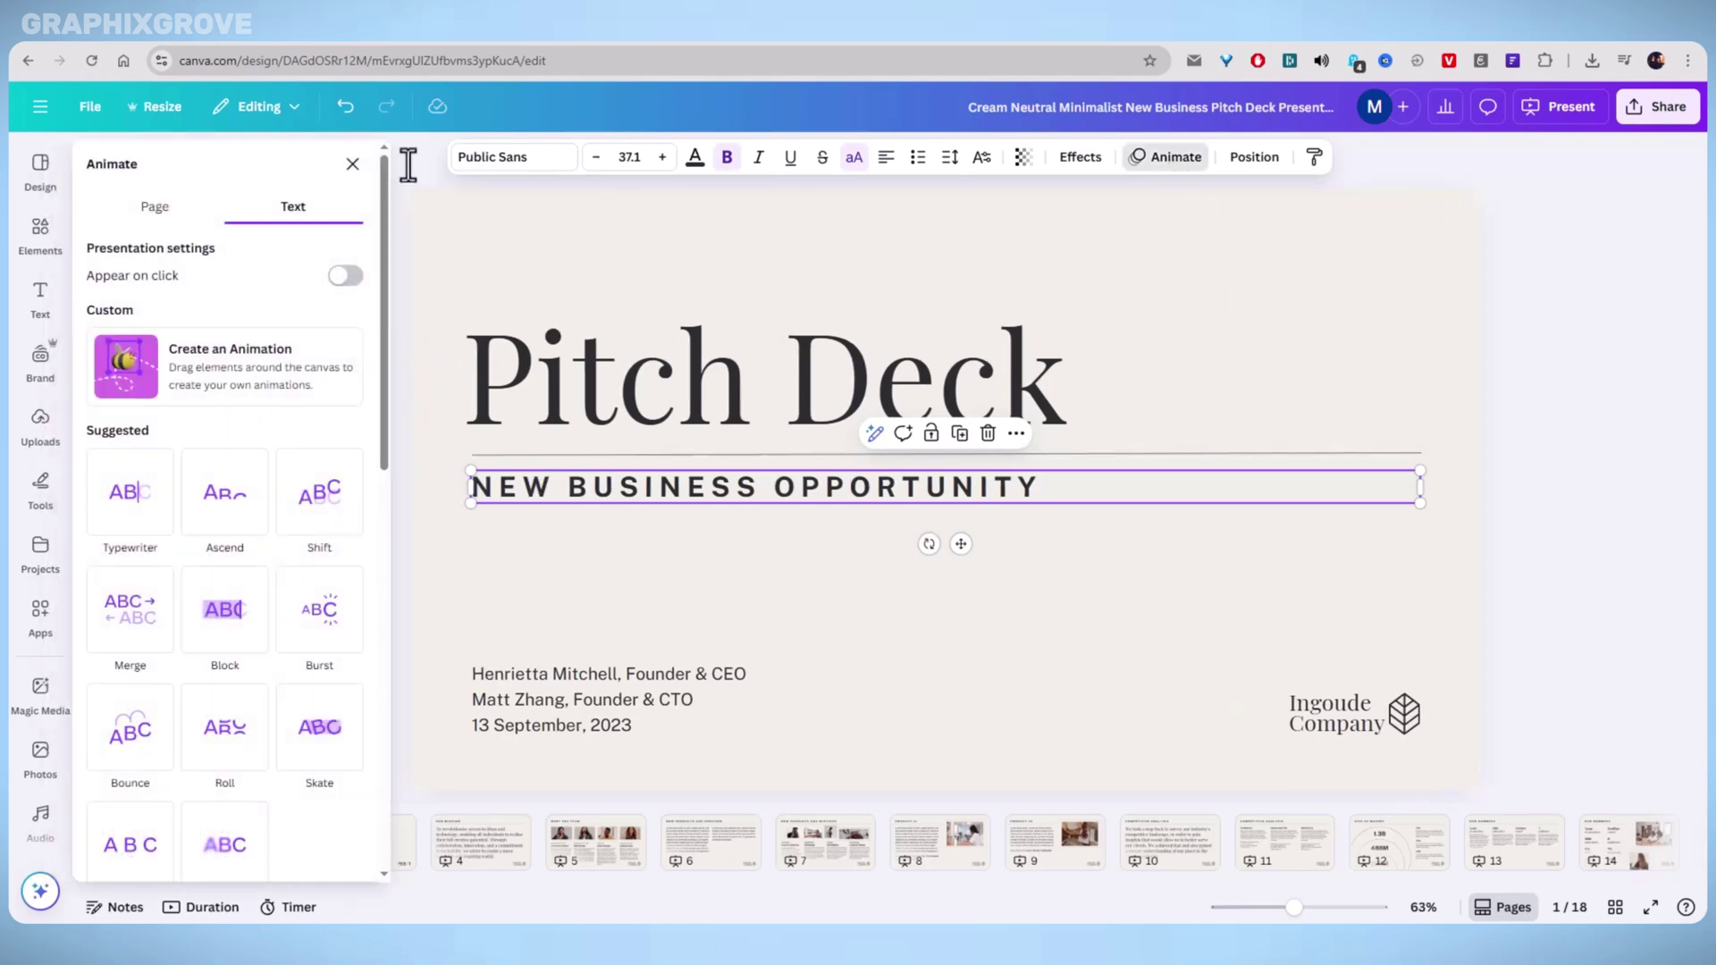
click(161, 204)
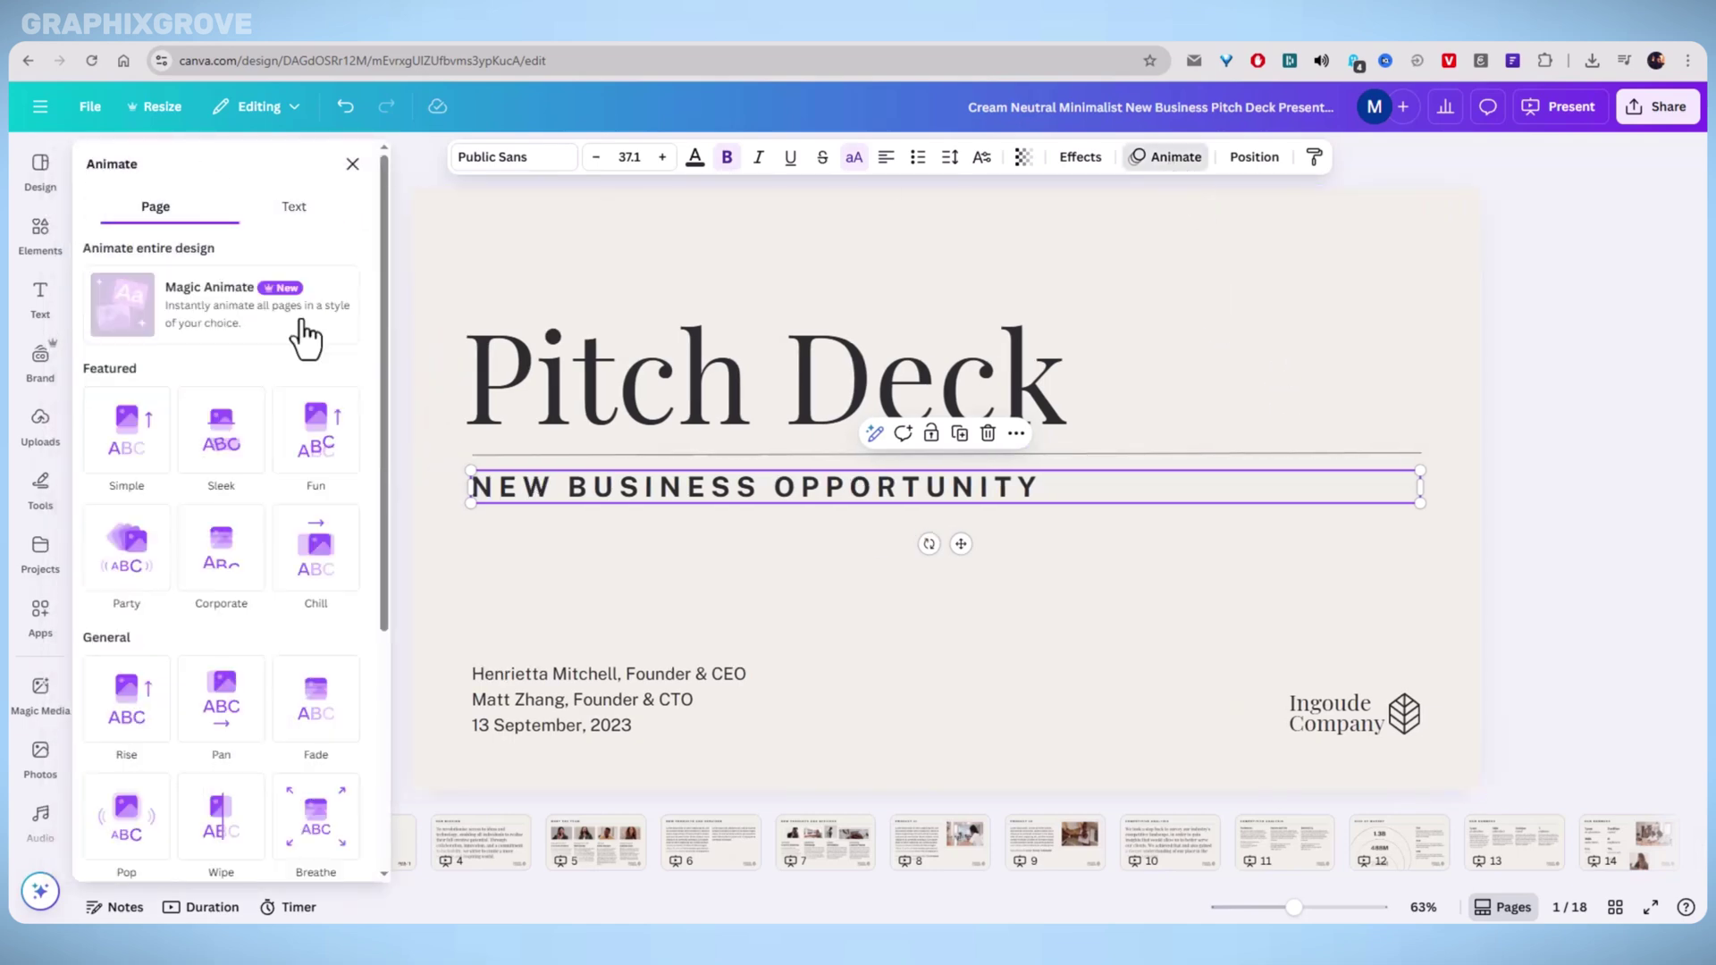
click(348, 164)
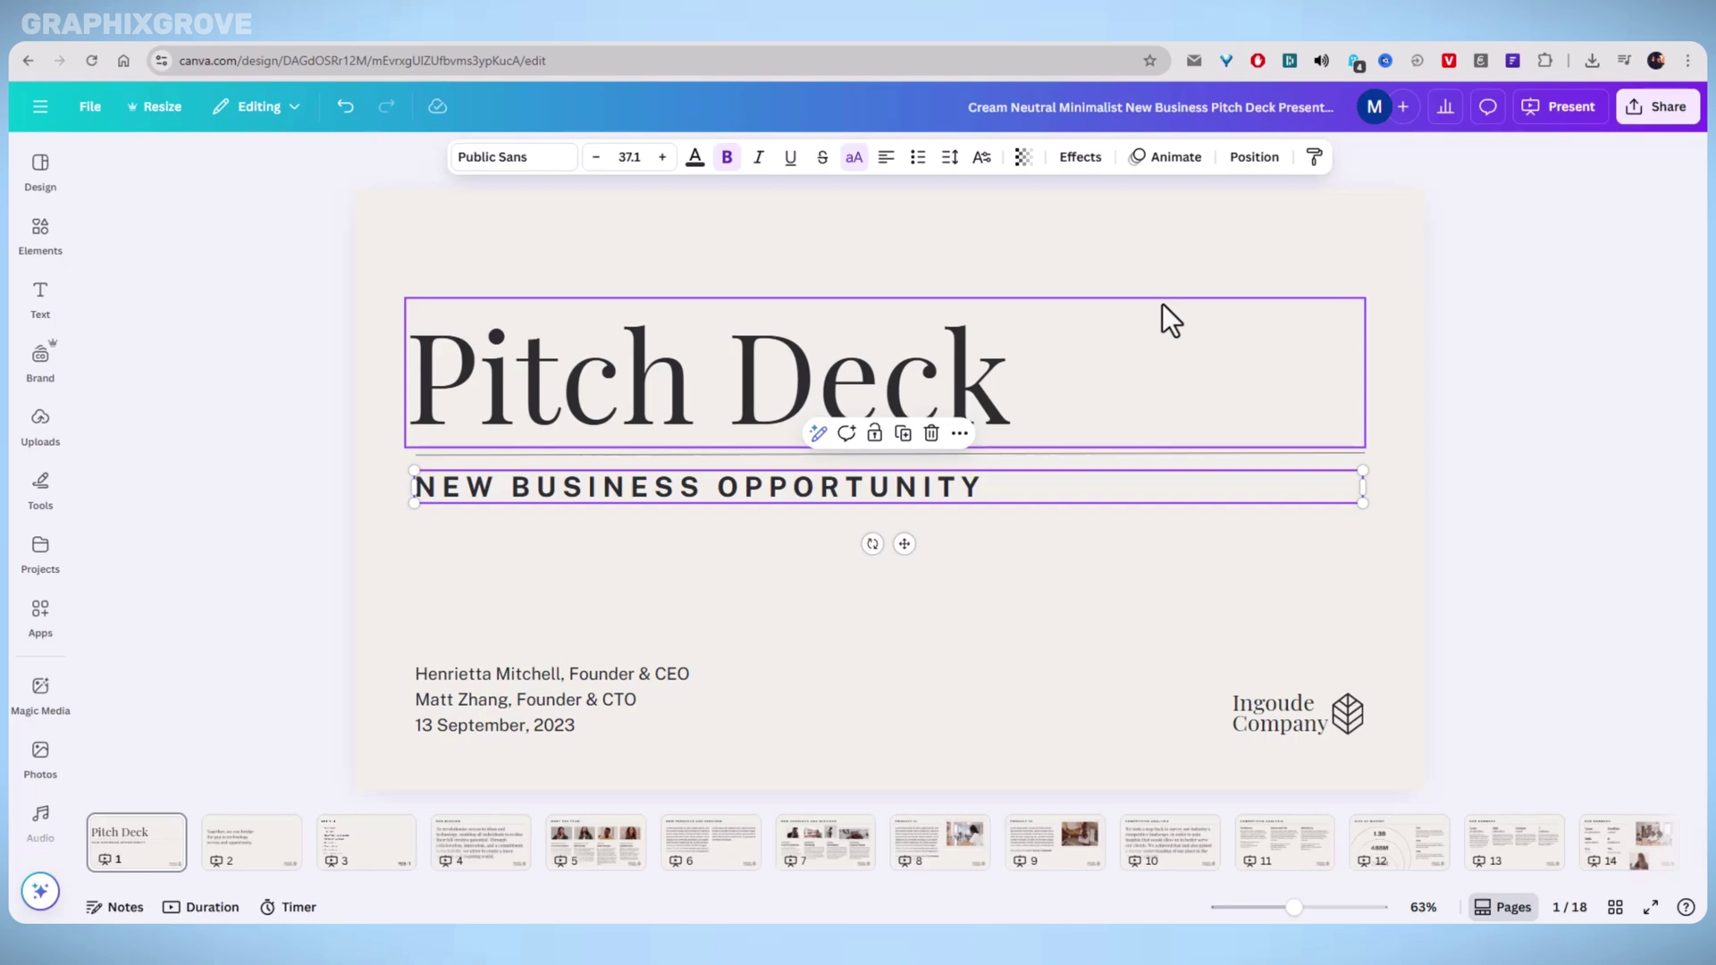
click(646, 384)
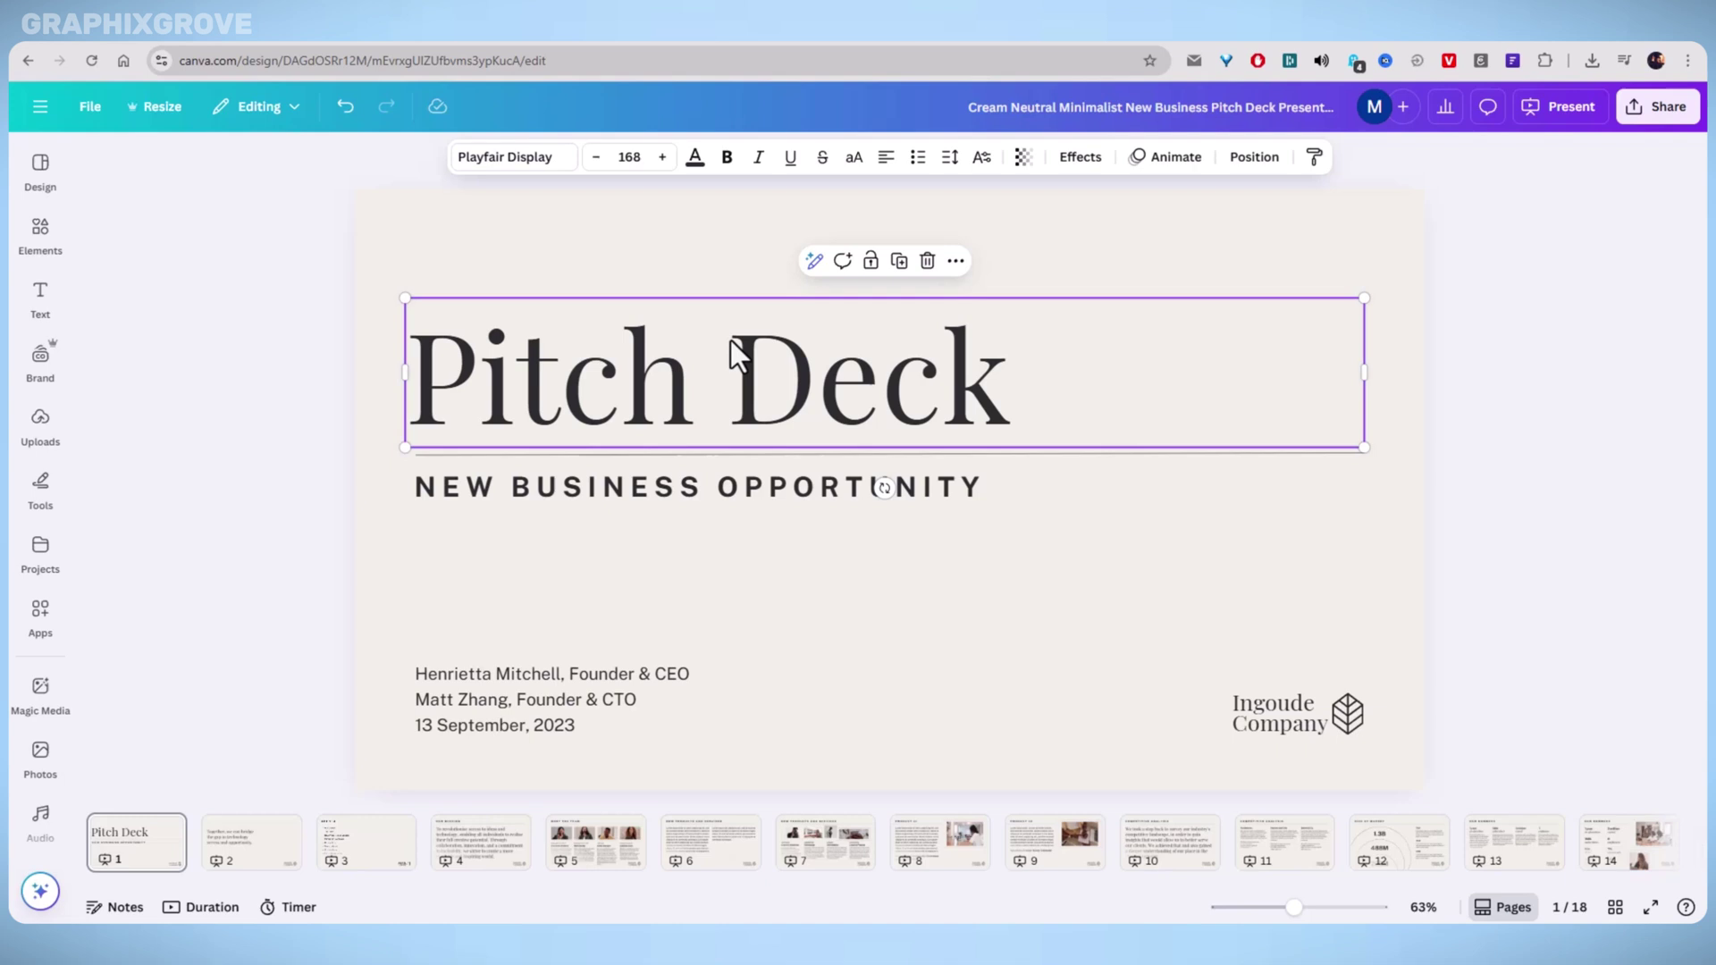
click(574, 488)
click(576, 560)
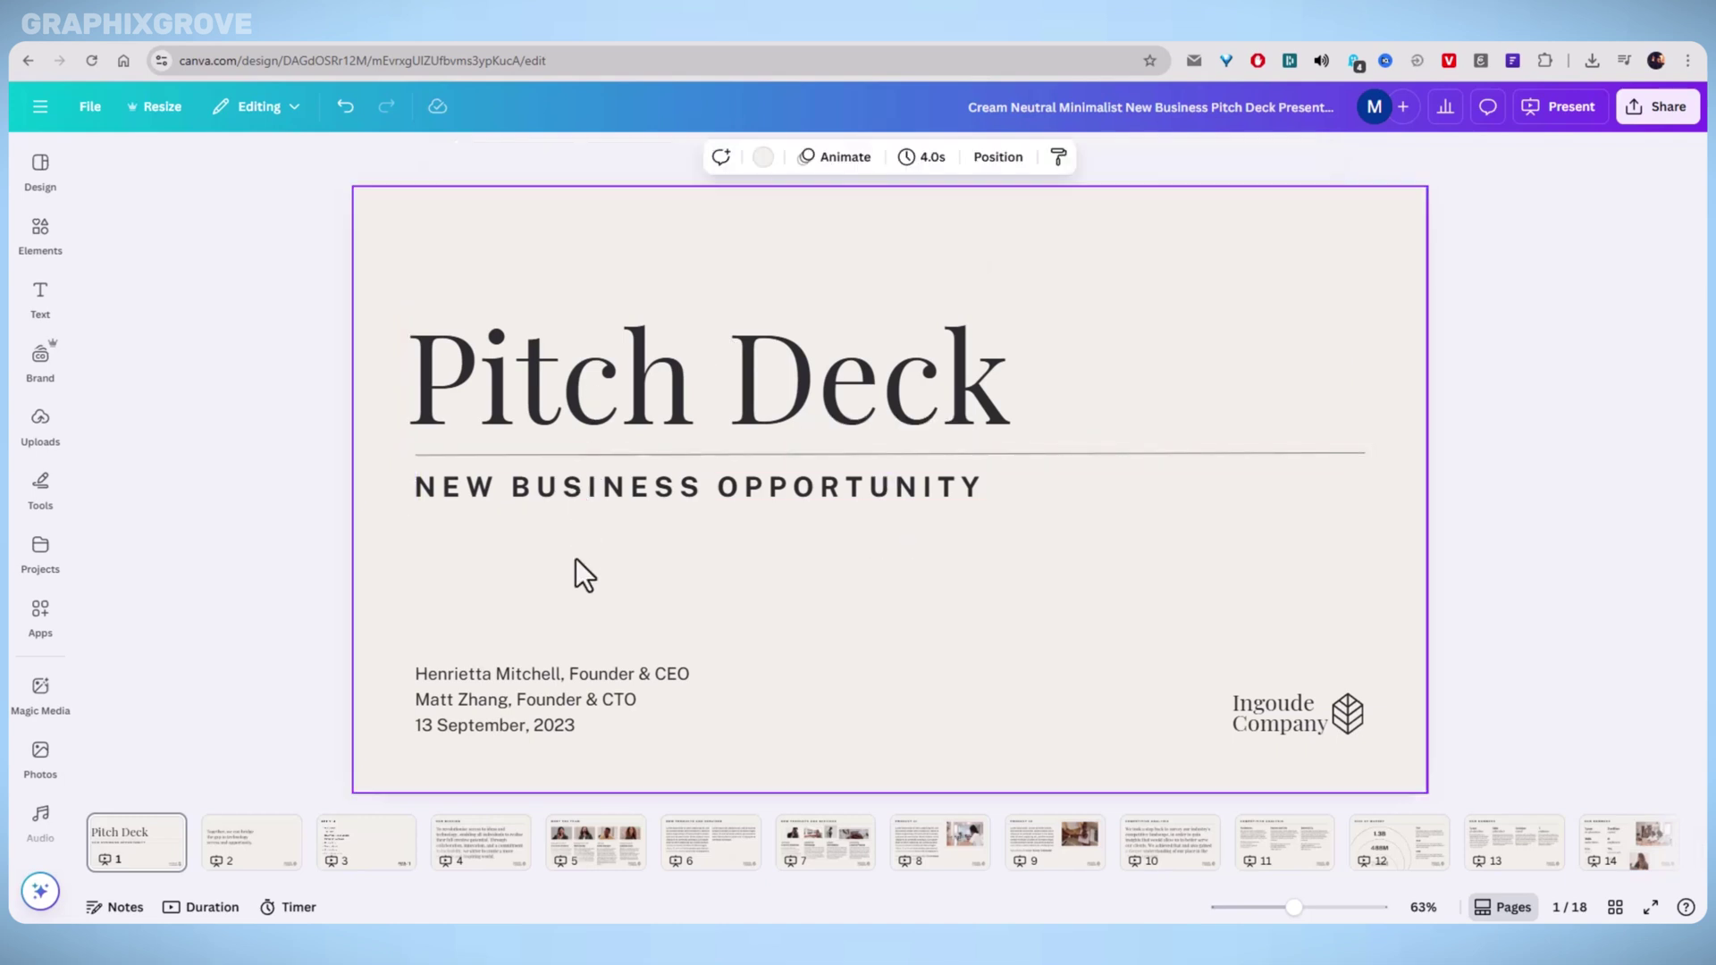